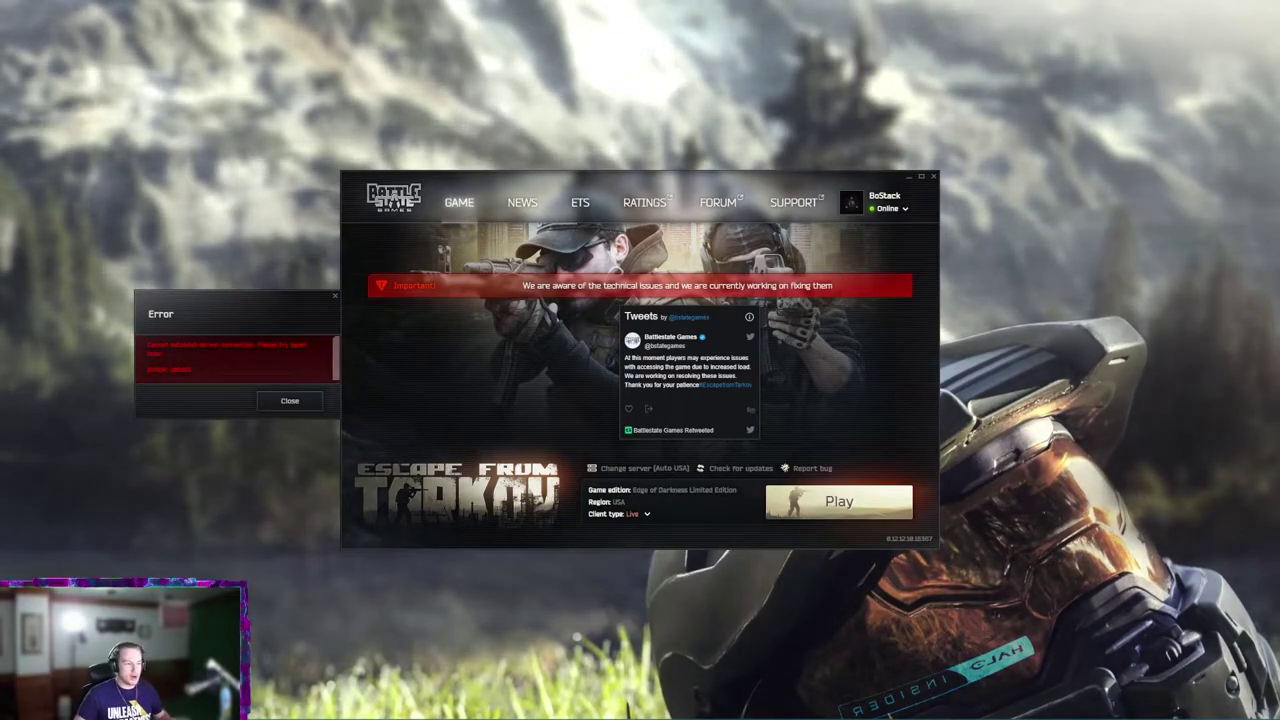
Open the 'Install Chrome Extensions - Opera add-ons' result from the Google search results
{"action": "mouse_move", "coordinate": [321, 700]}
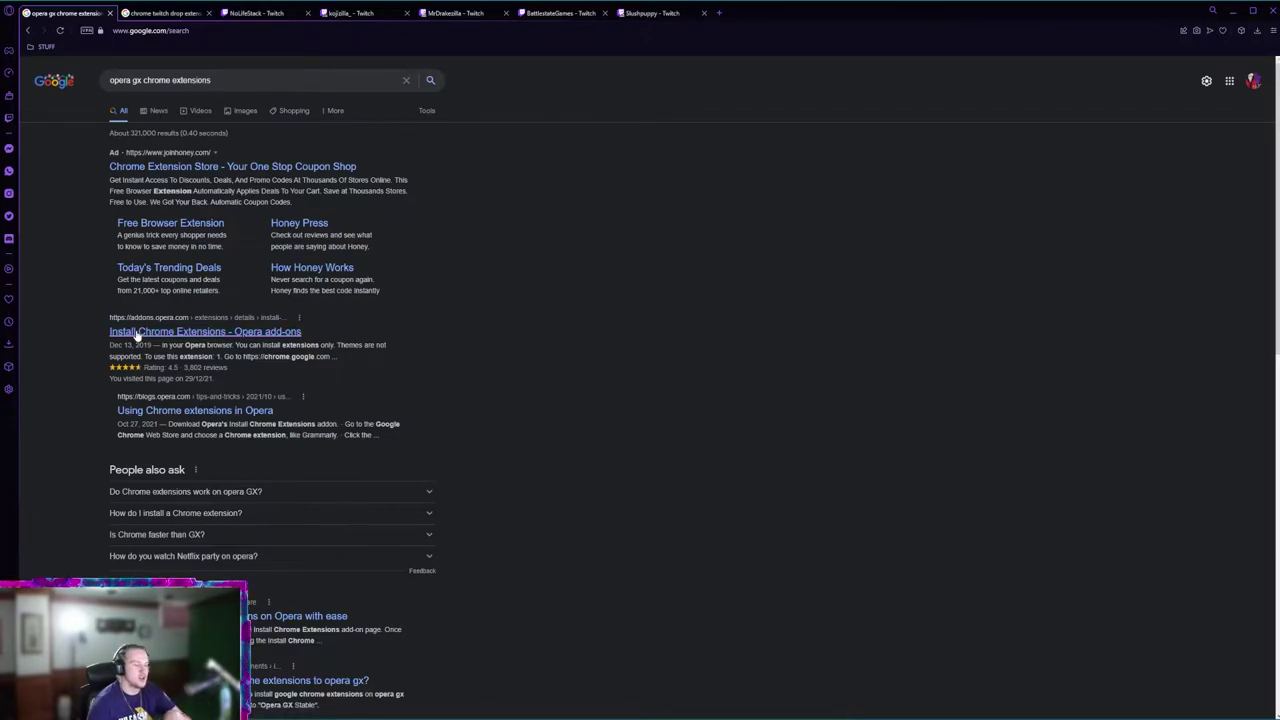
{"action": "left_click", "coordinate": [137, 334]}
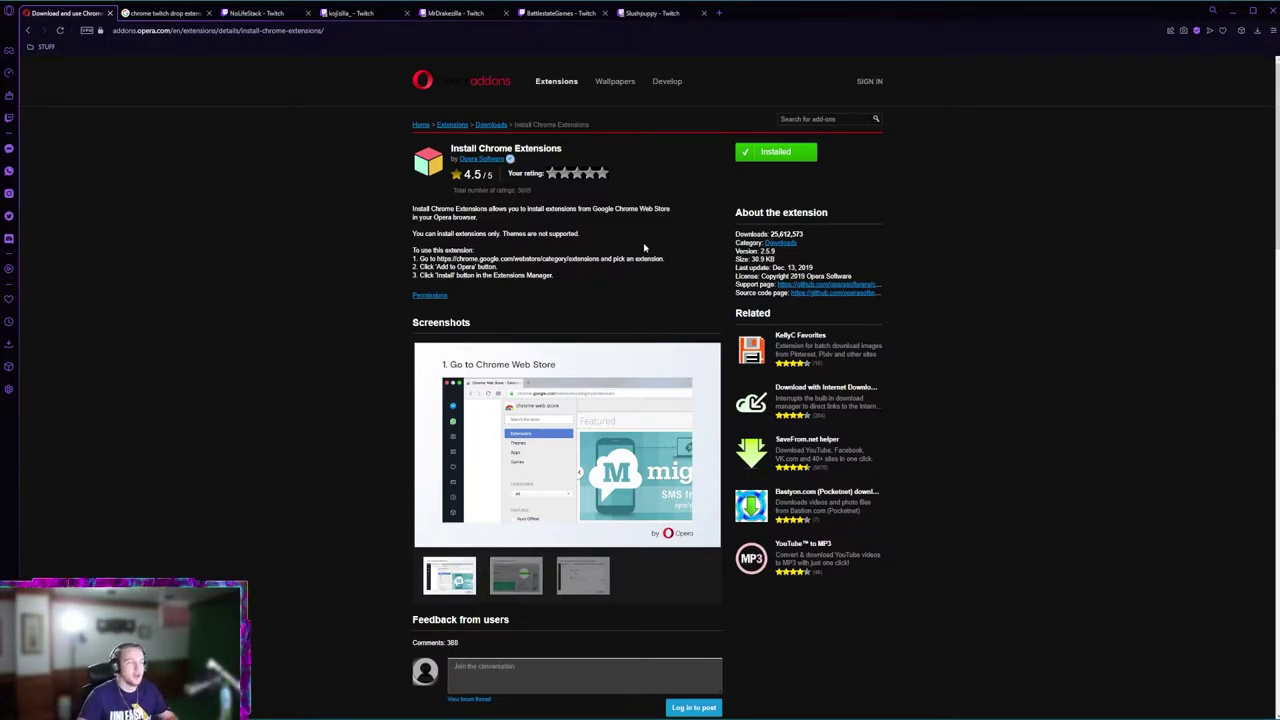
Check the installed extensions, then return to the 'chrome twitch drop extension' Google results tab
{"action": "left_click", "coordinate": [1240, 33]}
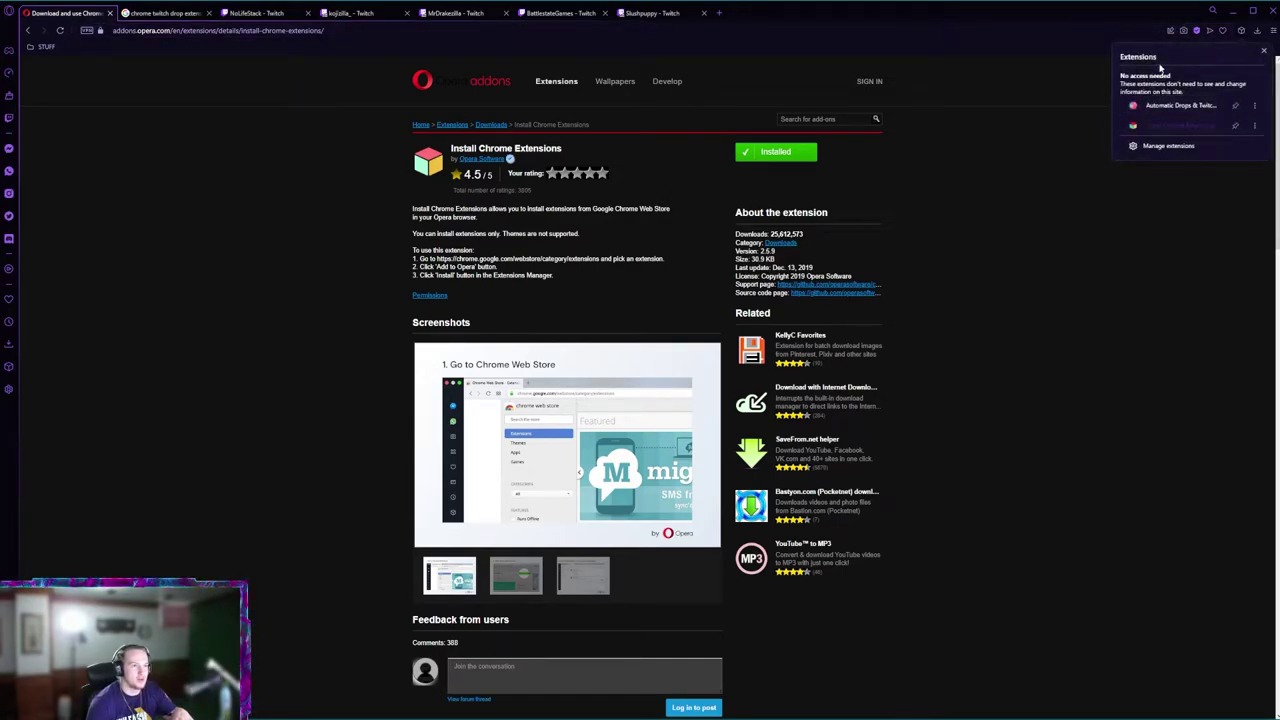
{"action": "left_click", "coordinate": [1224, 33]}
{"action": "left_click", "coordinate": [160, 15]}
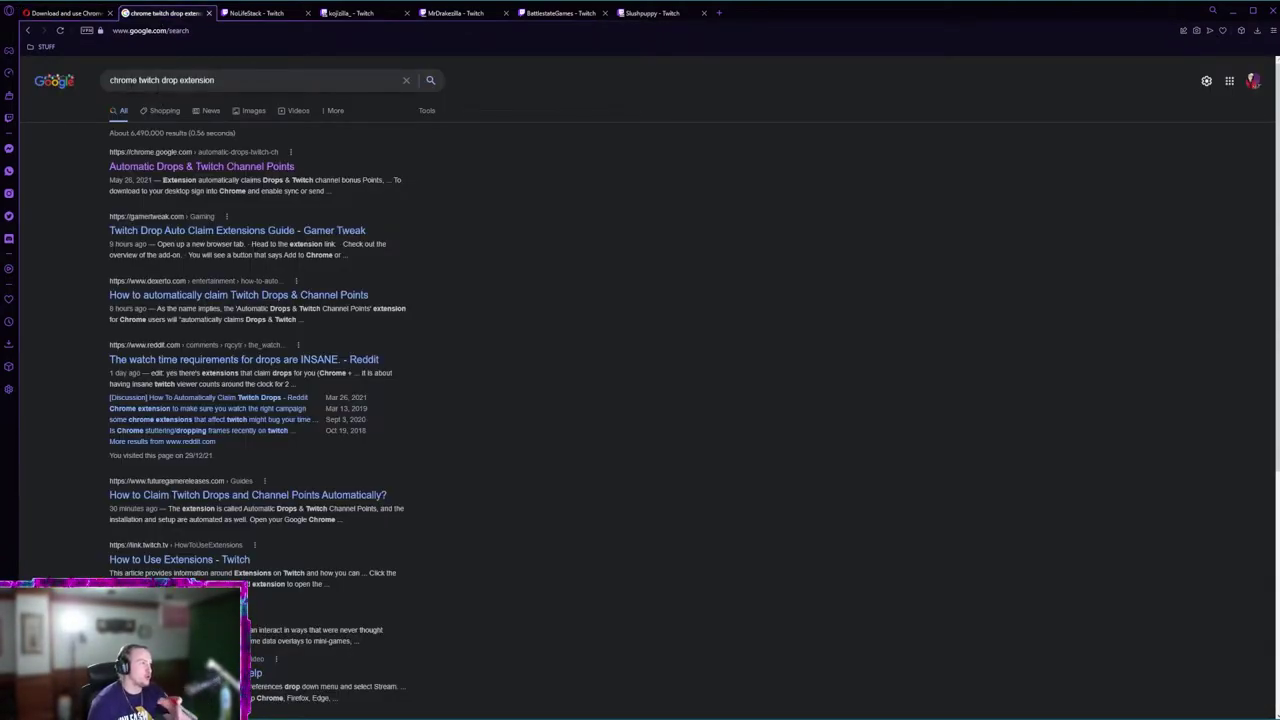
Open the Automatic Drops & Twitch Channel Points Chrome Web Store page and skim it
{"action": "left_click", "coordinate": [155, 167]}
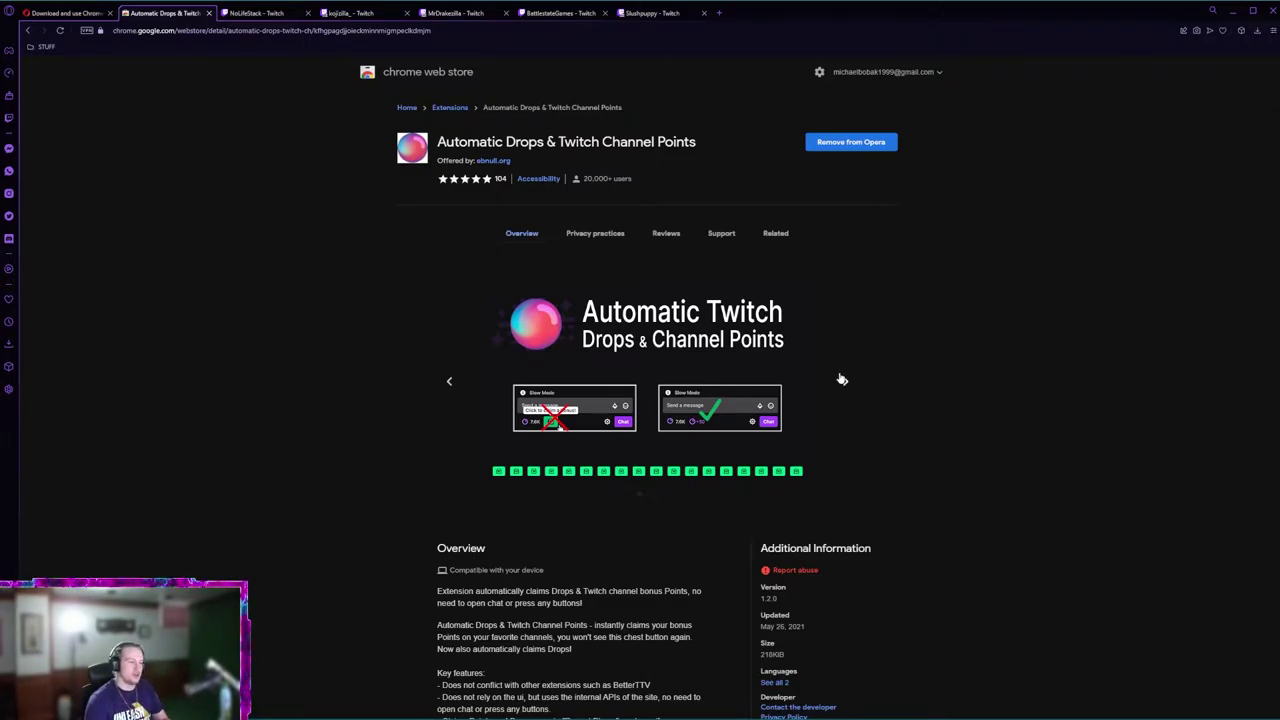
{"action": "scroll", "coordinate": [826, 420], "scroll_direction": "down", "scroll_amount": 1}
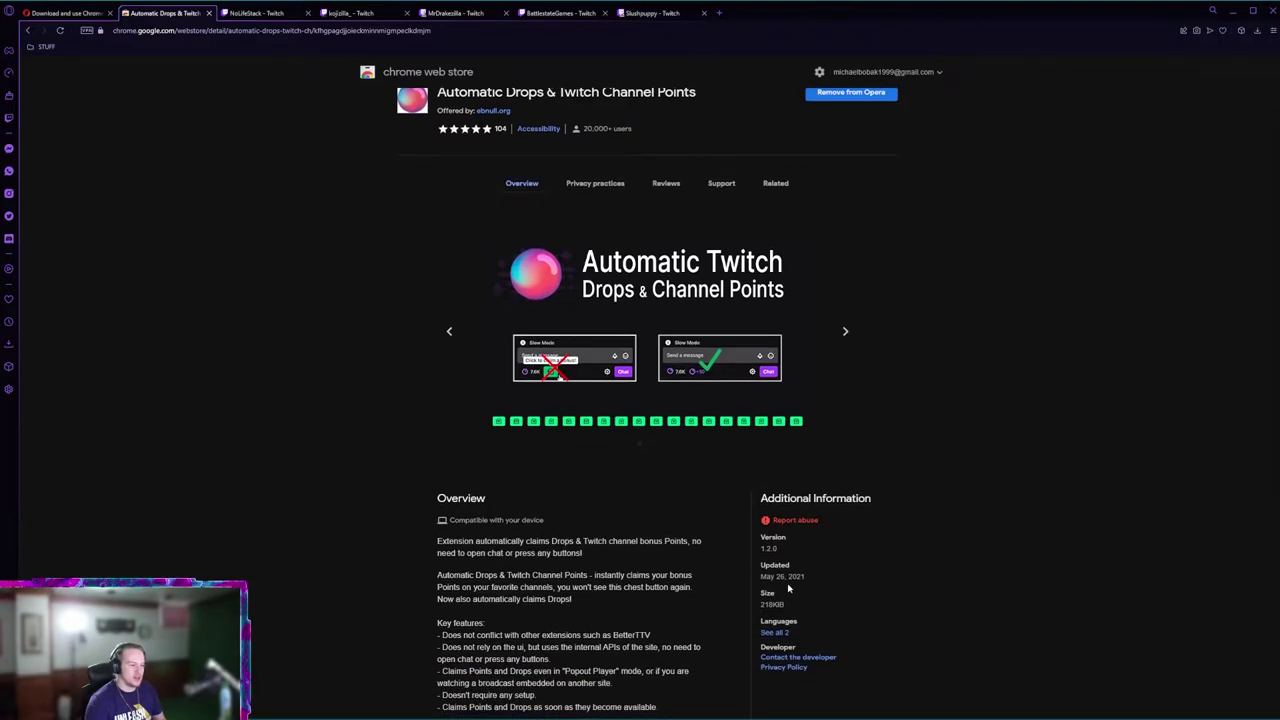
{"action": "scroll", "coordinate": [779, 586], "scroll_direction": "up", "scroll_amount": 1}
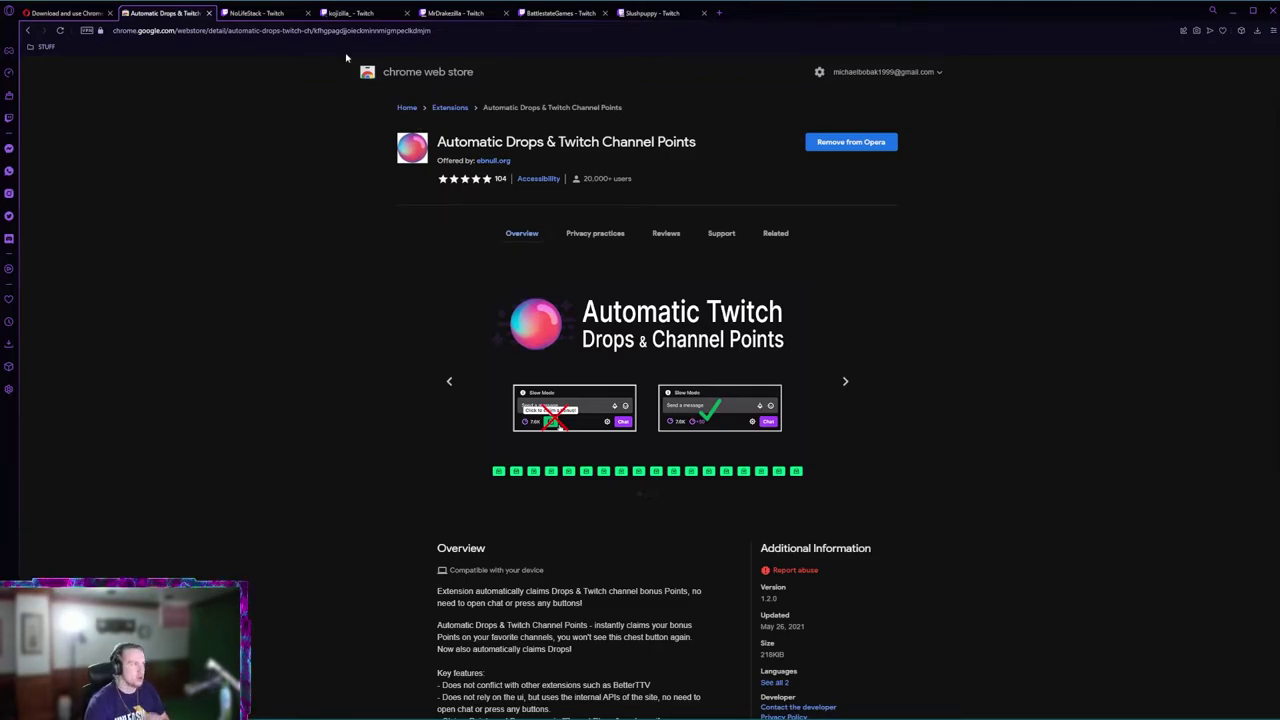
From the NoLifeStack Twitch tab, go to the Drops inventory through the account menu
{"action": "left_click", "coordinate": [262, 13]}
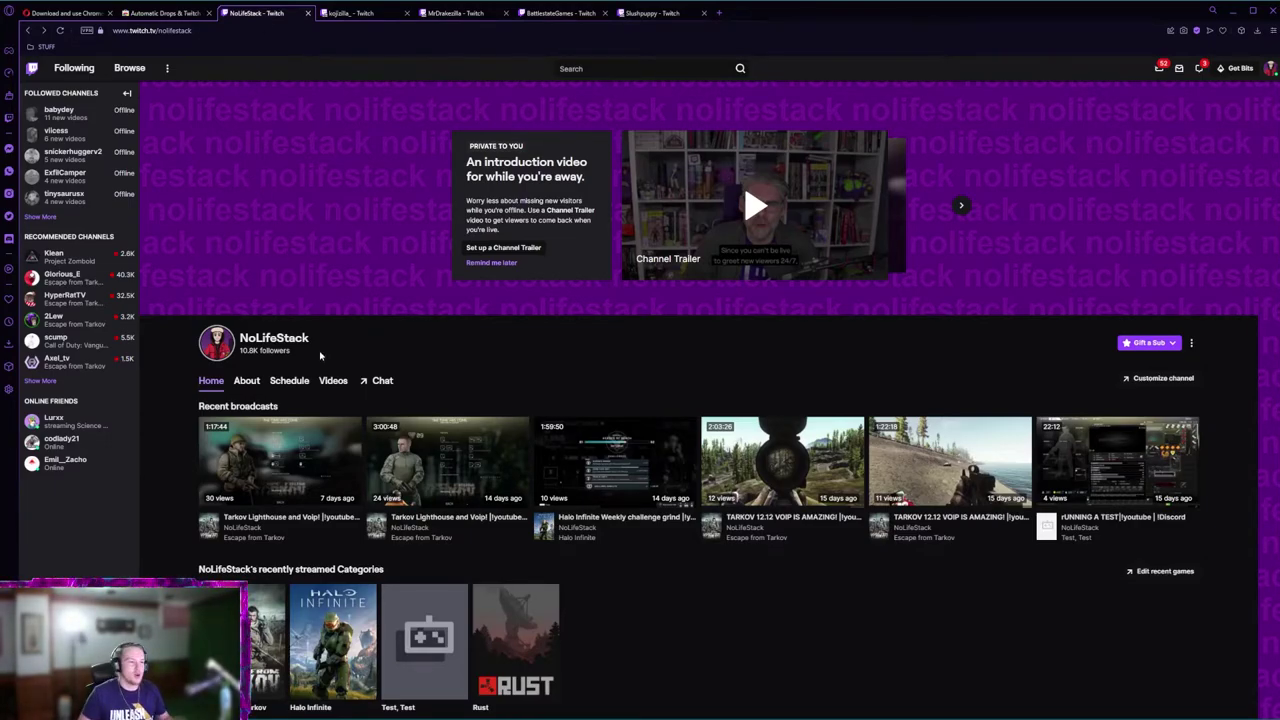
{"action": "left_click", "coordinate": [1270, 68]}
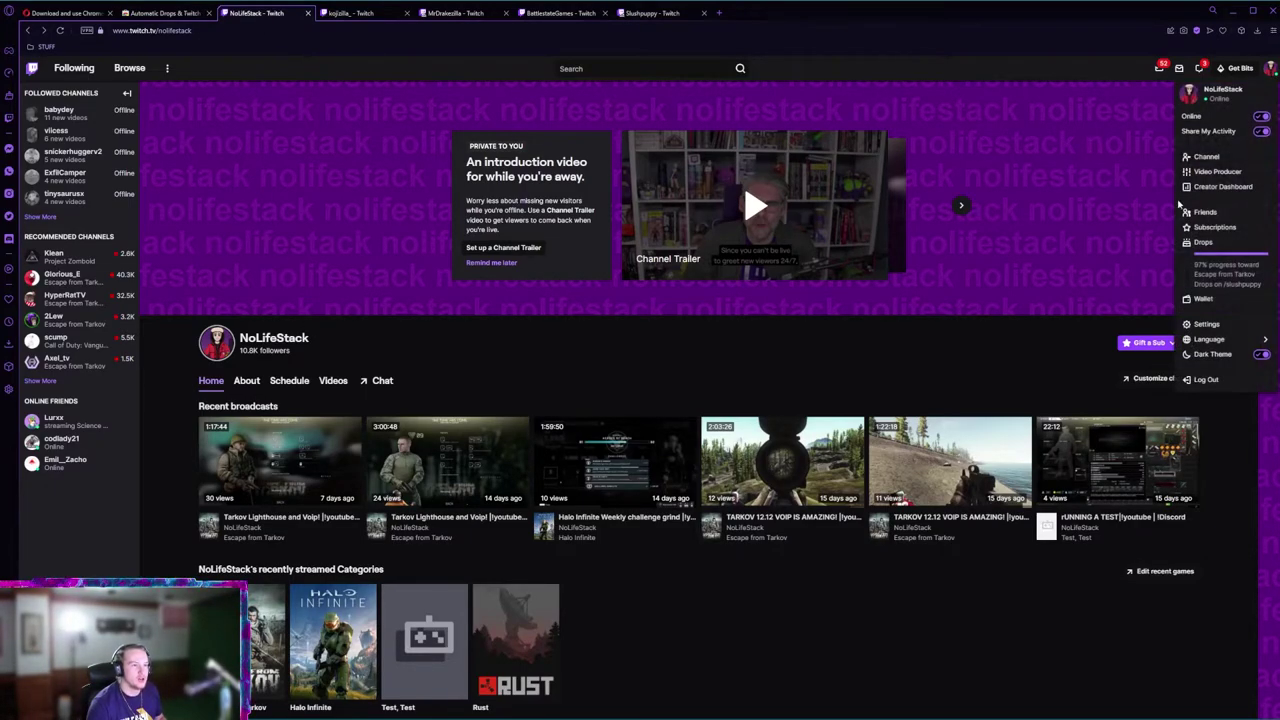
{"action": "left_click", "coordinate": [1214, 266]}
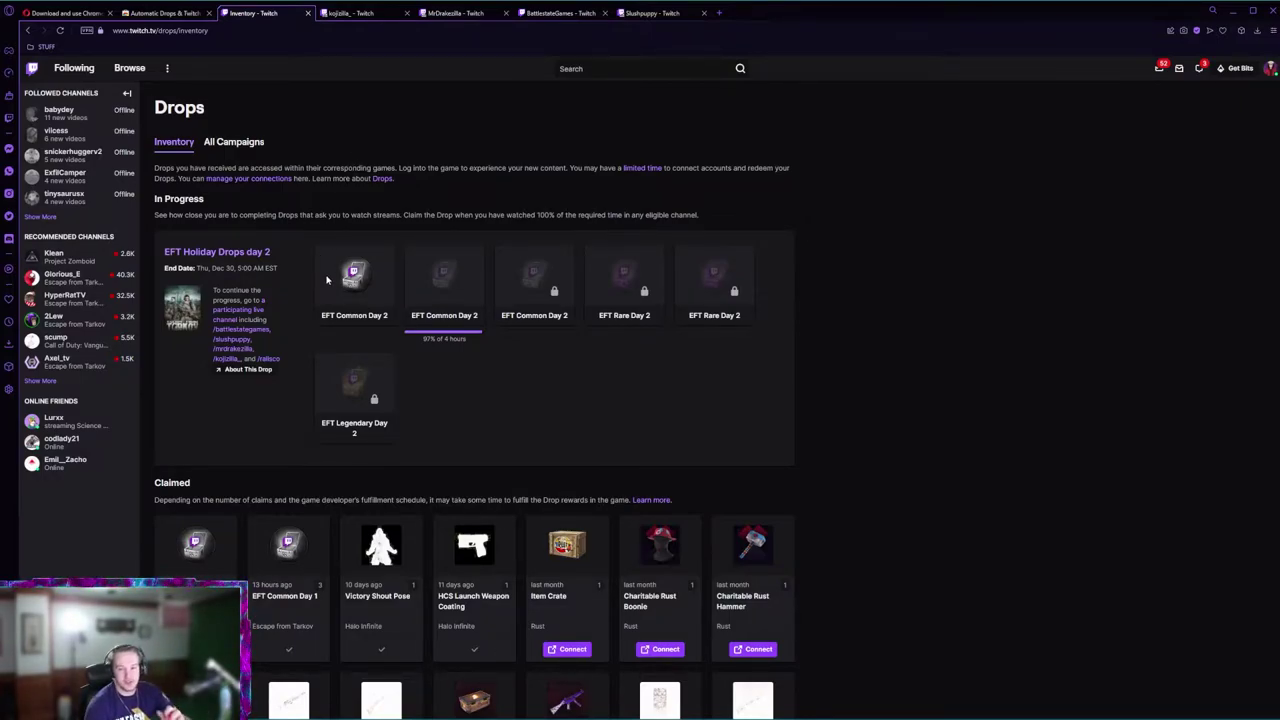
{"action": "mouse_move", "coordinate": [366, 400]}
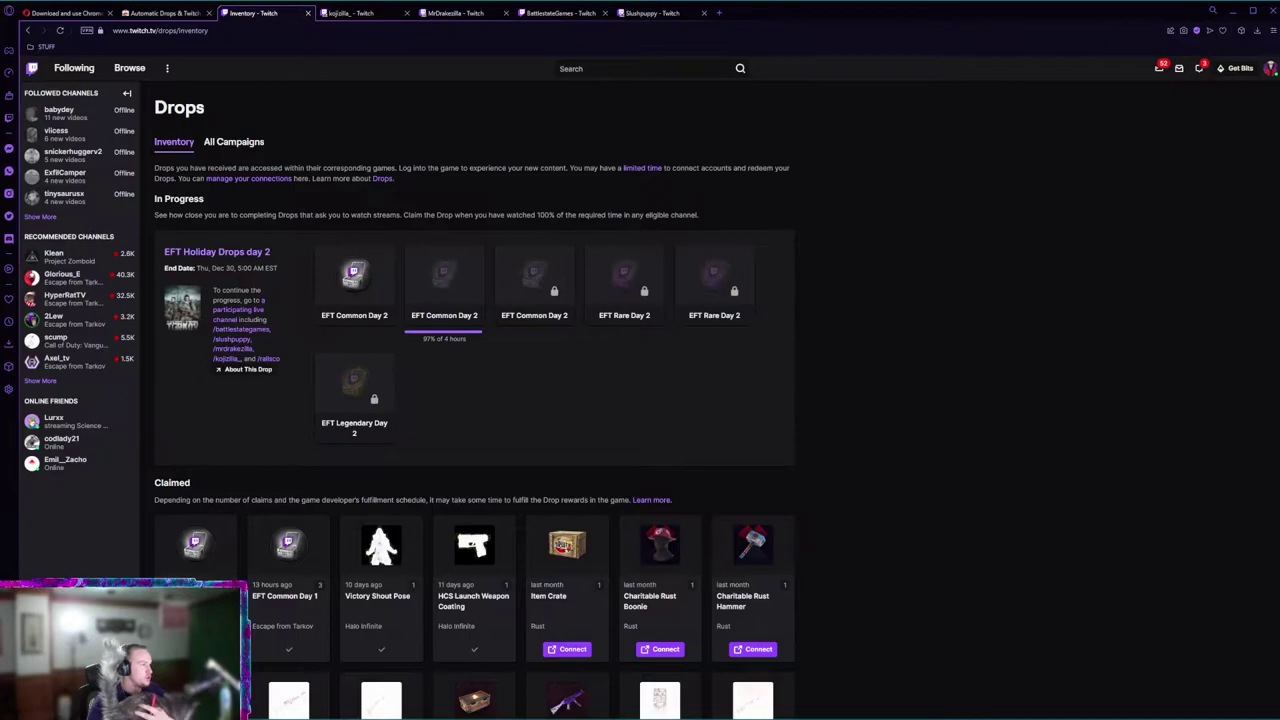
{"action": "left_click", "coordinate": [231, 320]}
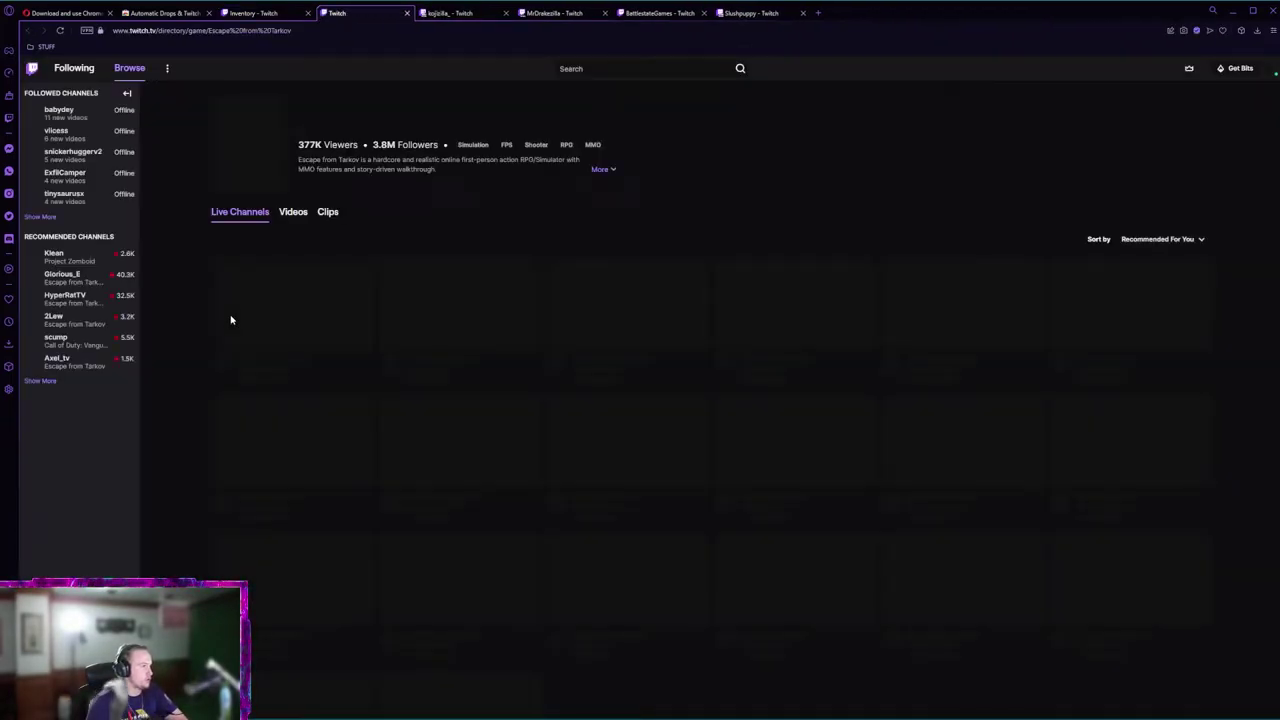
{"action": "left_click", "coordinate": [406, 13]}
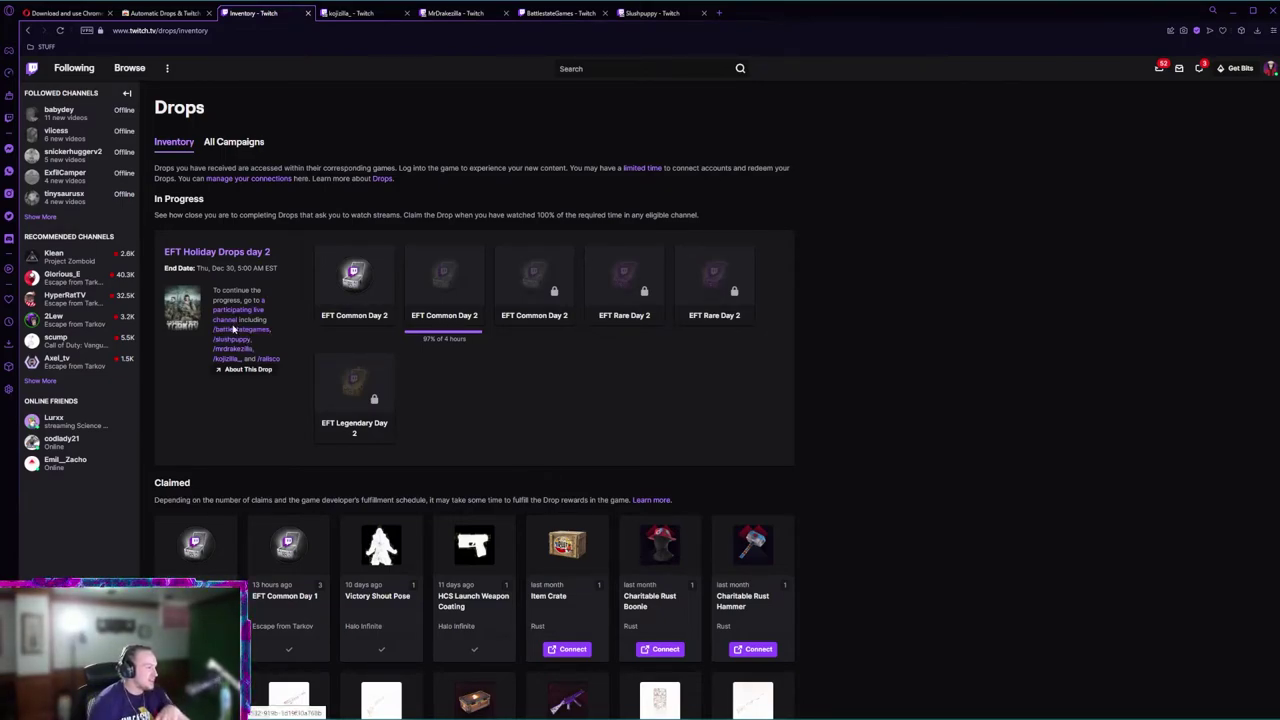
{"action": "right_click", "coordinate": [237, 331]}
{"action": "right_click", "coordinate": [196, 338]}
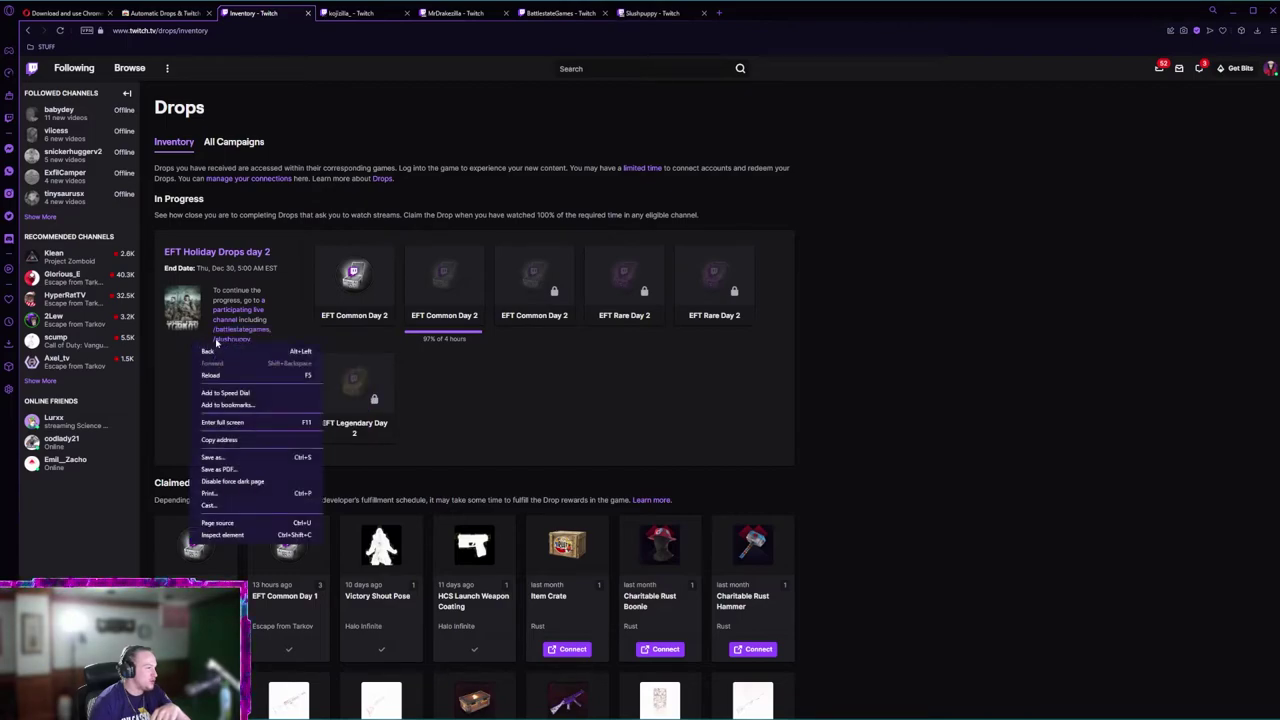
{"action": "key", "text": "Escape"}
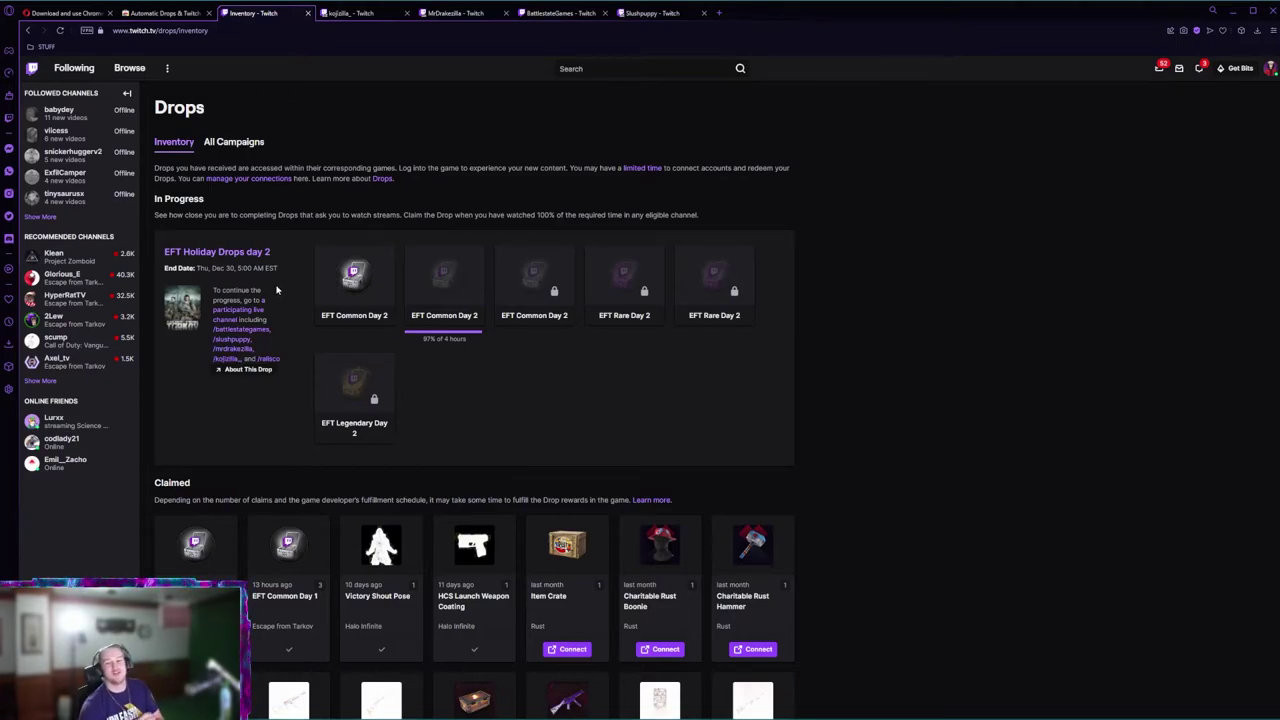
Cycle through the kojizilla, MrDrakezilla and BattlestateGames tabs, ending on Slushpuppy's live stream
{"action": "left_click", "coordinate": [382, 14]}
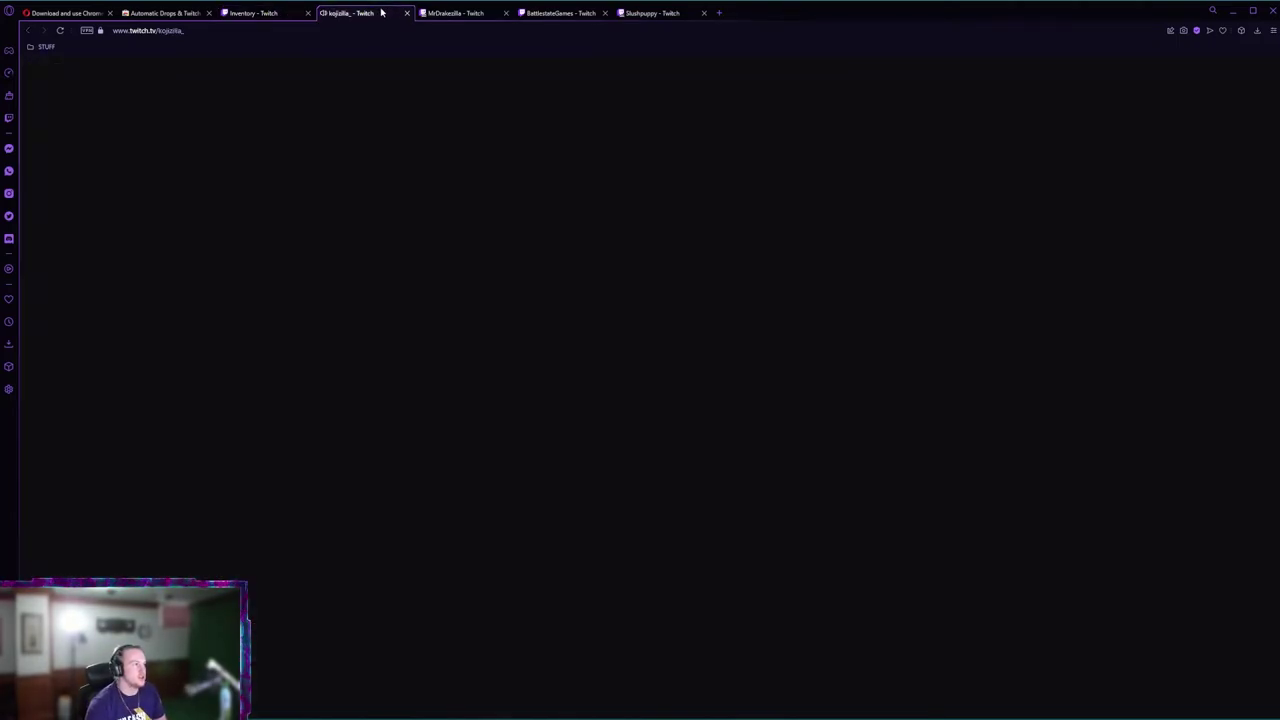
{"action": "left_click", "coordinate": [462, 13]}
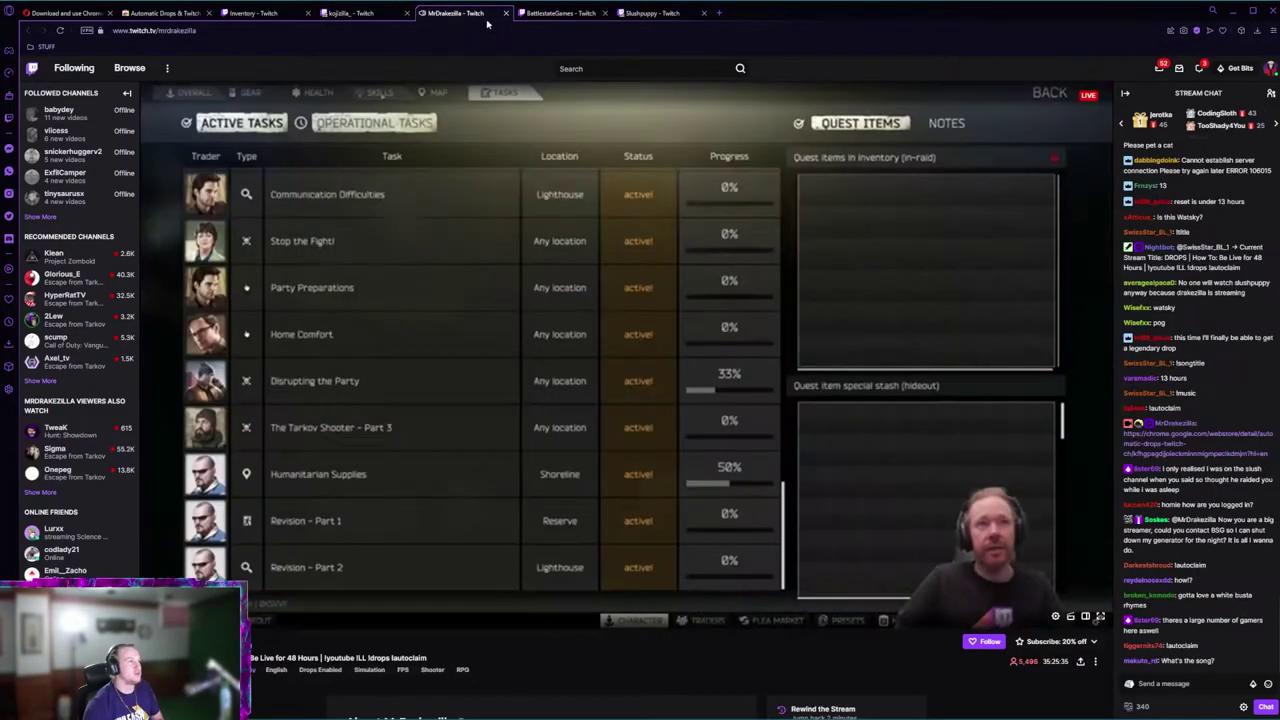
{"action": "left_click", "coordinate": [552, 15]}
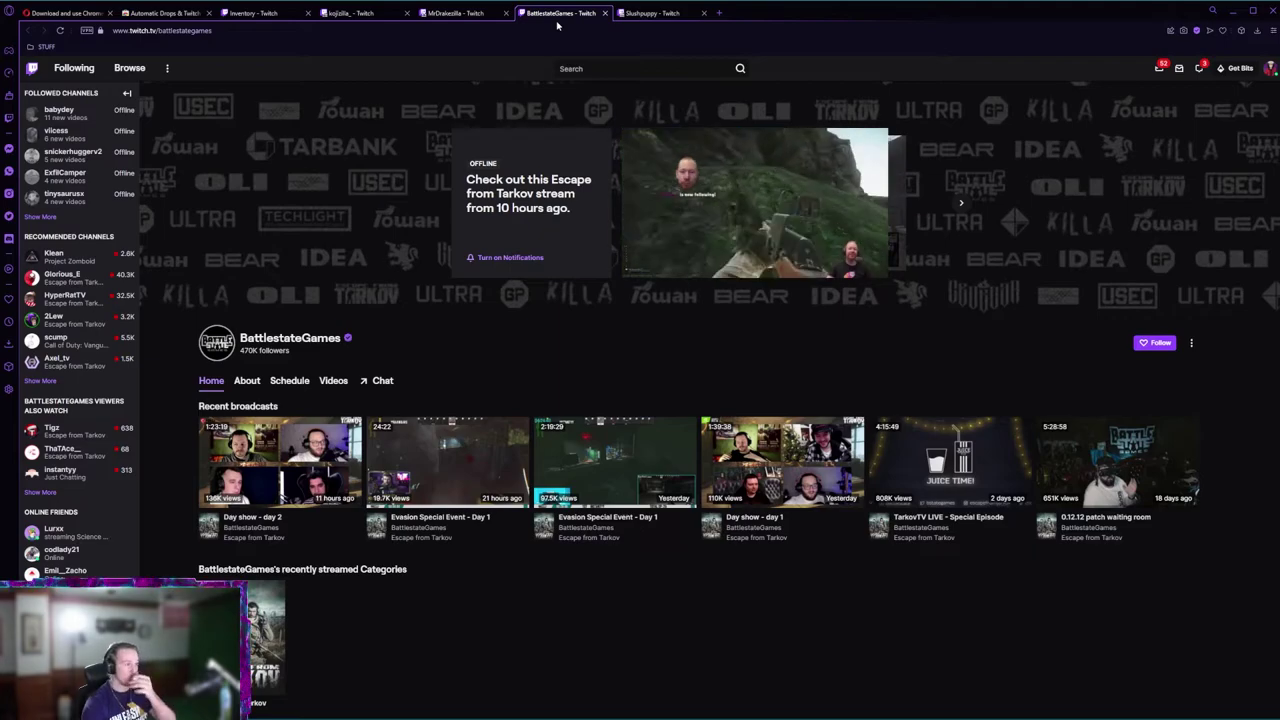
{"action": "left_click", "coordinate": [655, 13]}
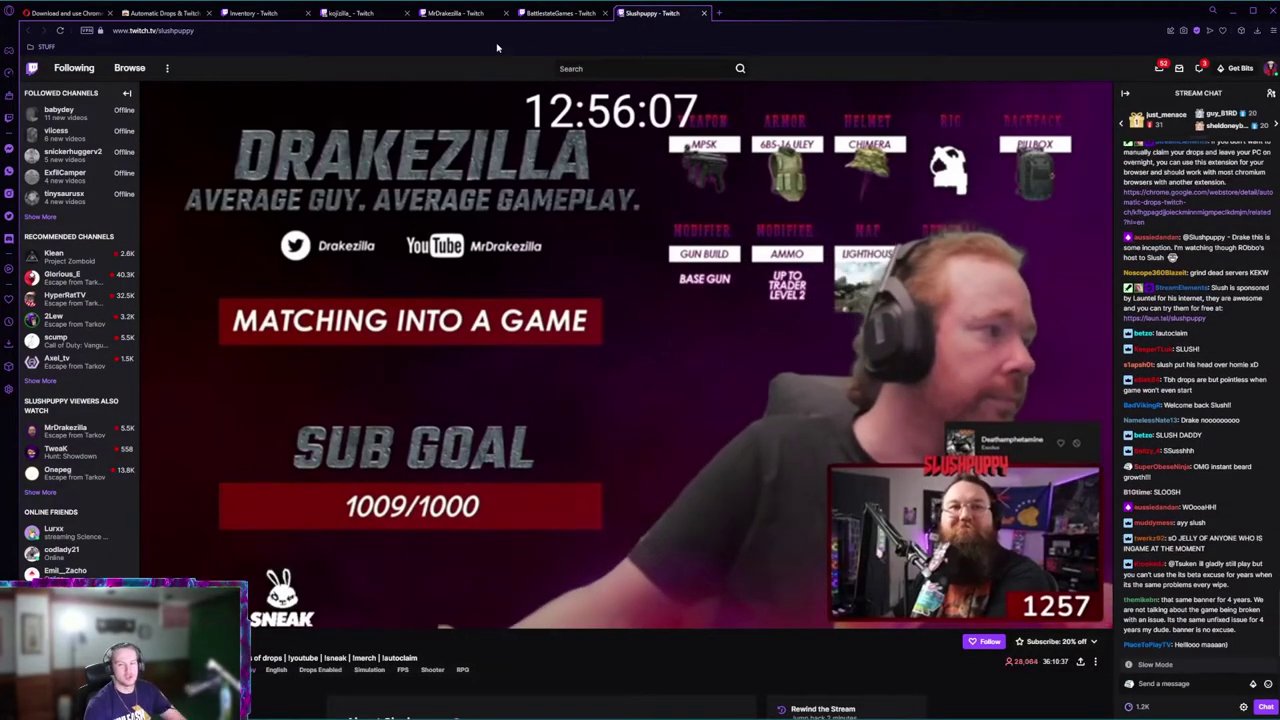
Return to the Drops inventory tab and reload it to update EFT Common Day 2 progress
{"action": "left_click", "coordinate": [253, 13]}
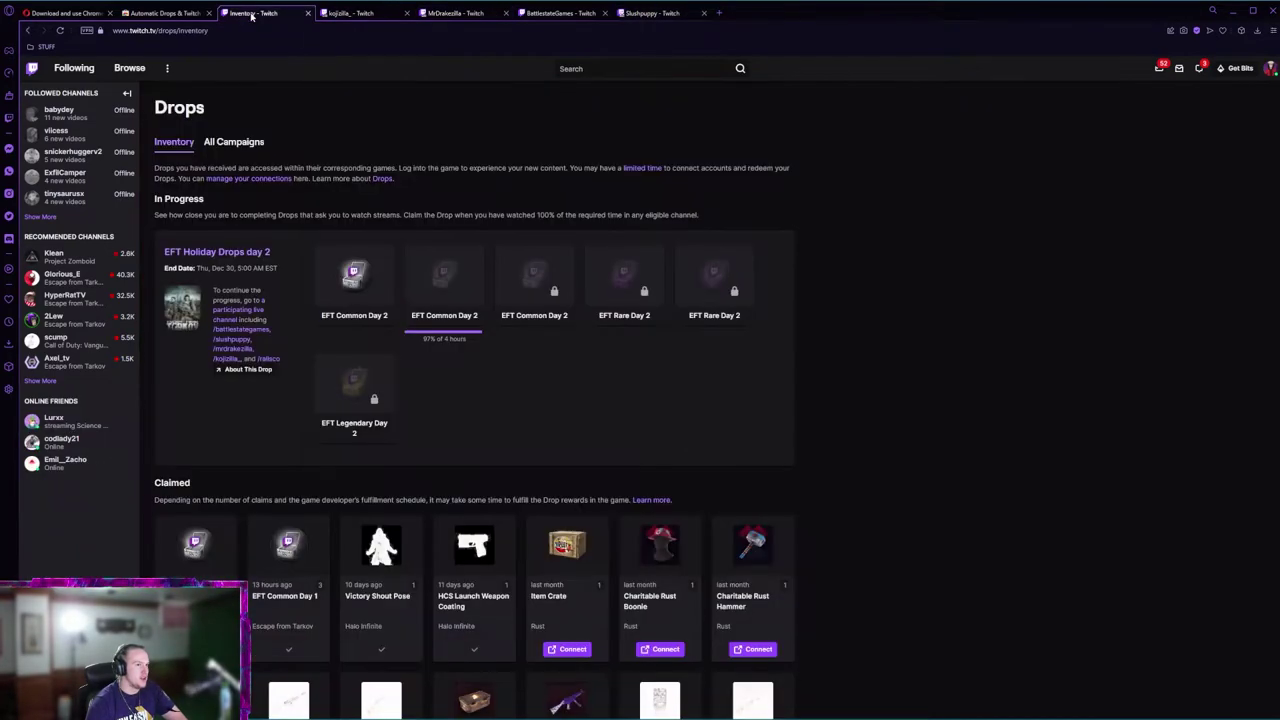
{"action": "left_click", "coordinate": [1241, 30]}
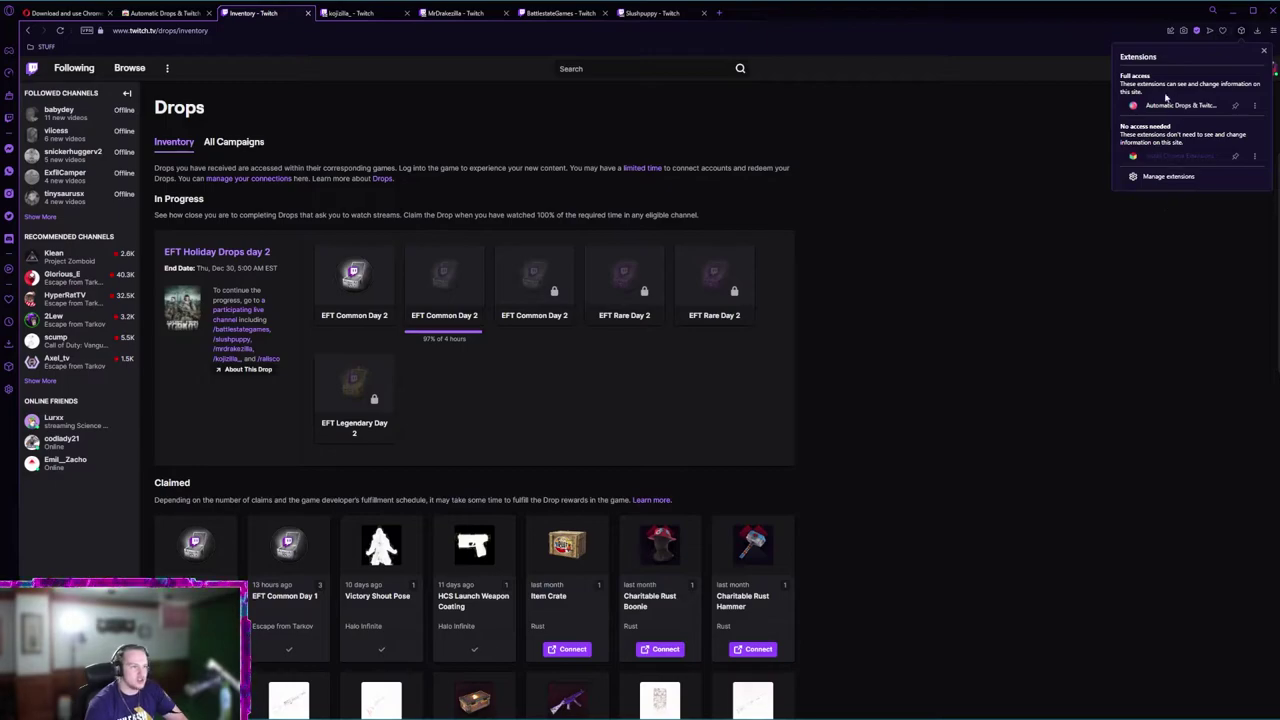
{"action": "left_click", "coordinate": [973, 250]}
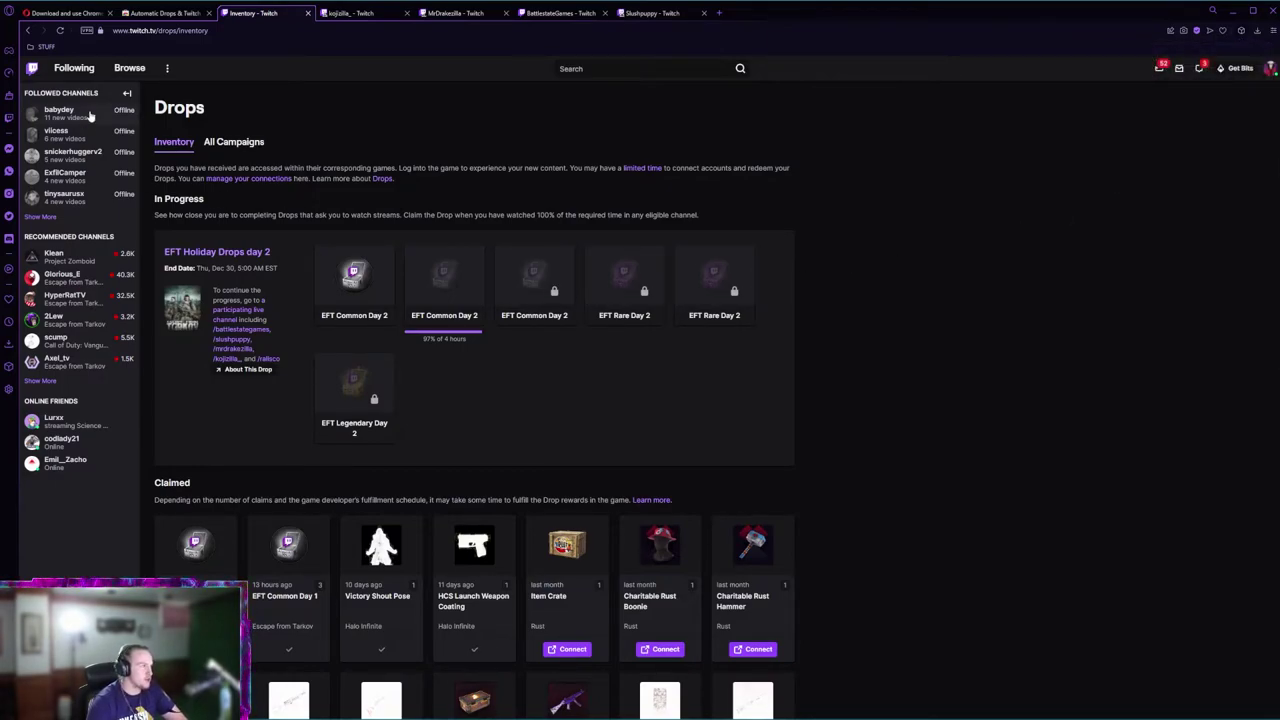
{"action": "left_click", "coordinate": [60, 31]}
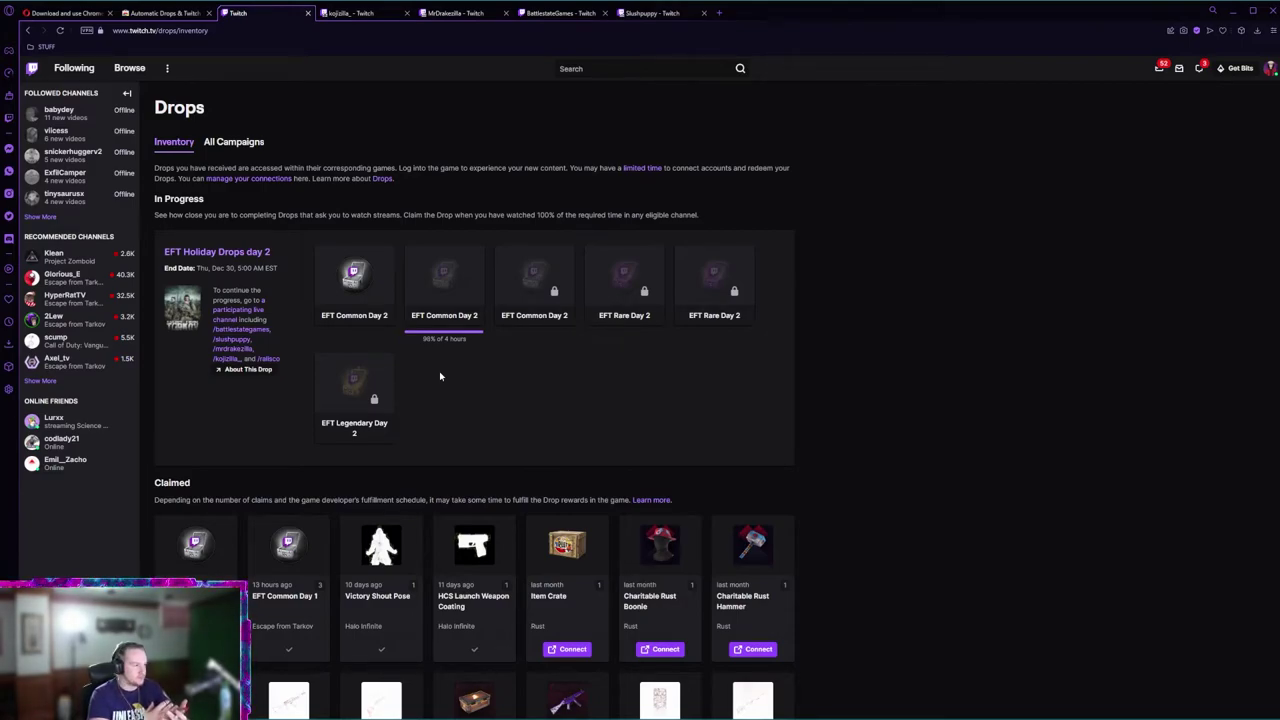
{"action": "left_click", "coordinate": [1241, 31]}
{"action": "left_click", "coordinate": [1172, 106]}
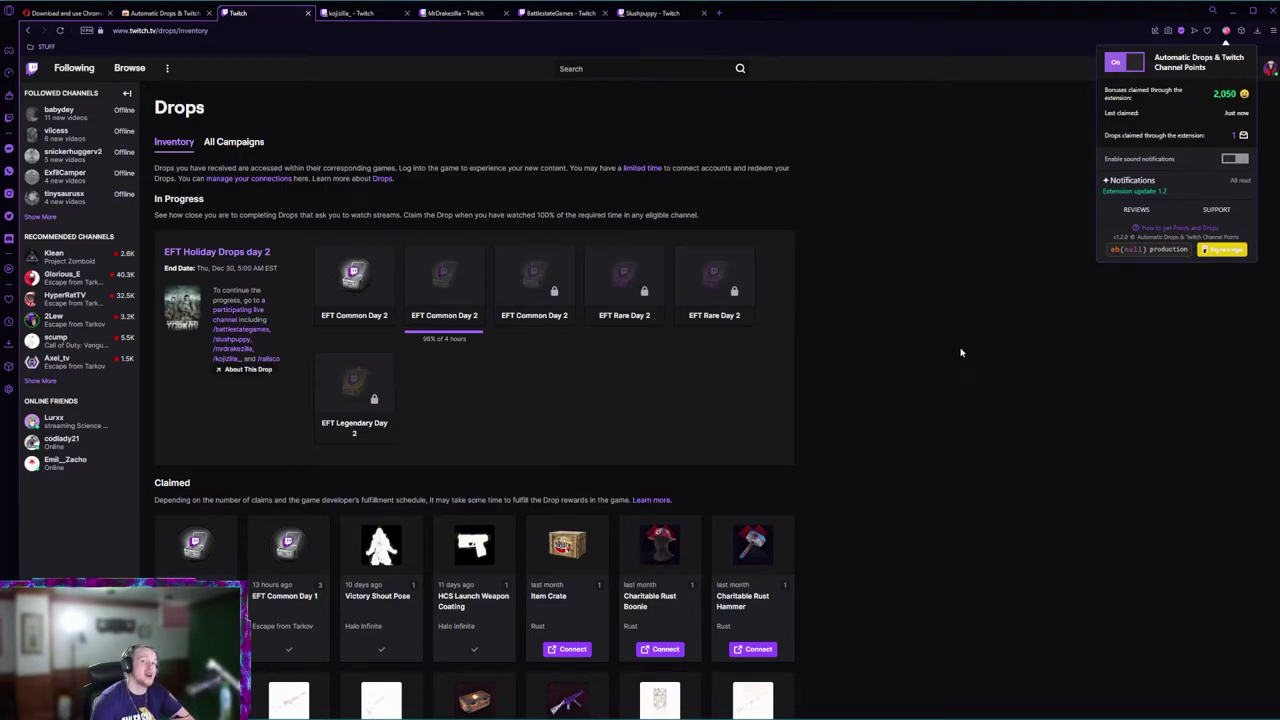
Reload the Drops inventory repeatedly until the EFT Common Day 2 drop shows as claimed
{"action": "left_click", "coordinate": [61, 31]}
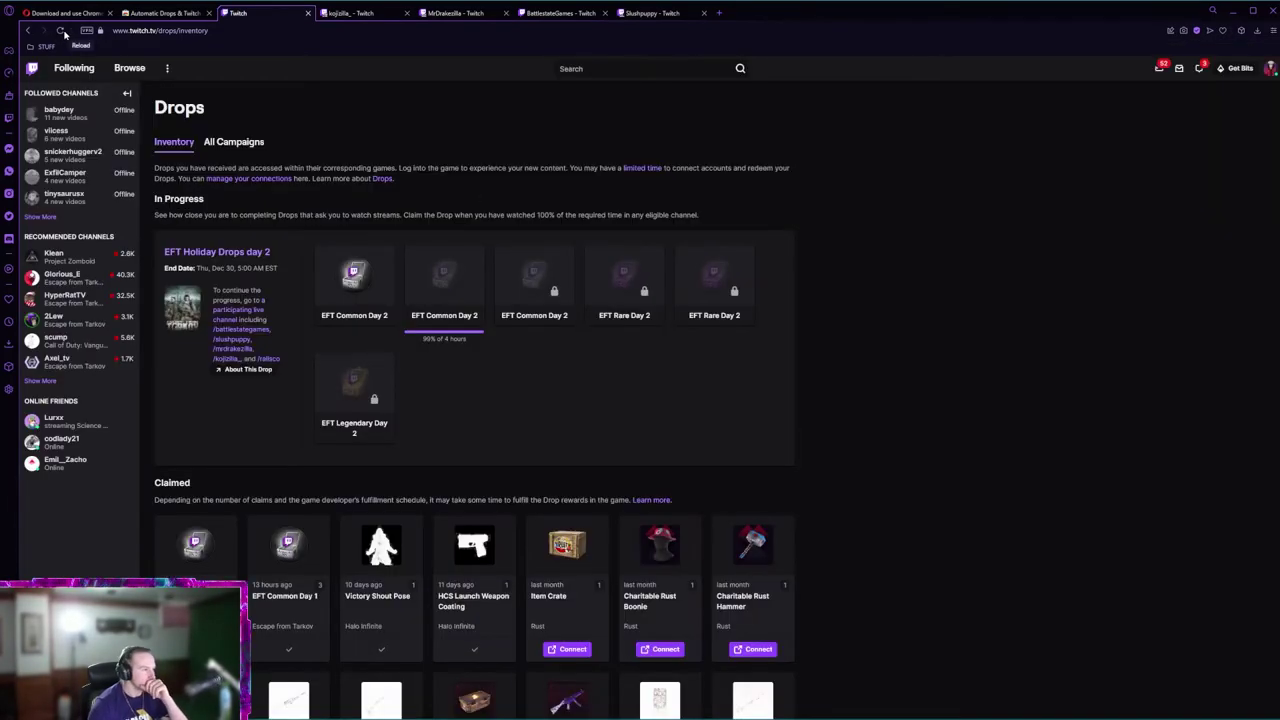
{"action": "left_click", "coordinate": [61, 31]}
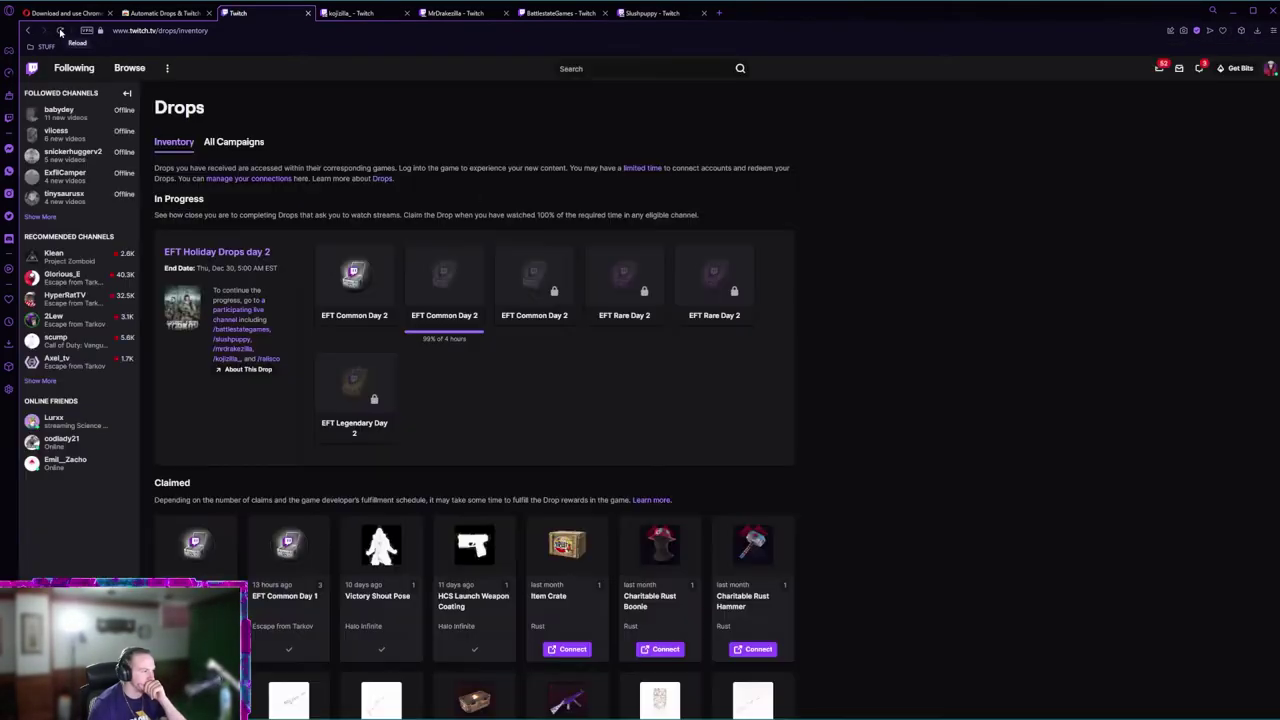
{"action": "left_click", "coordinate": [61, 31]}
{"action": "left_click", "coordinate": [61, 31]}
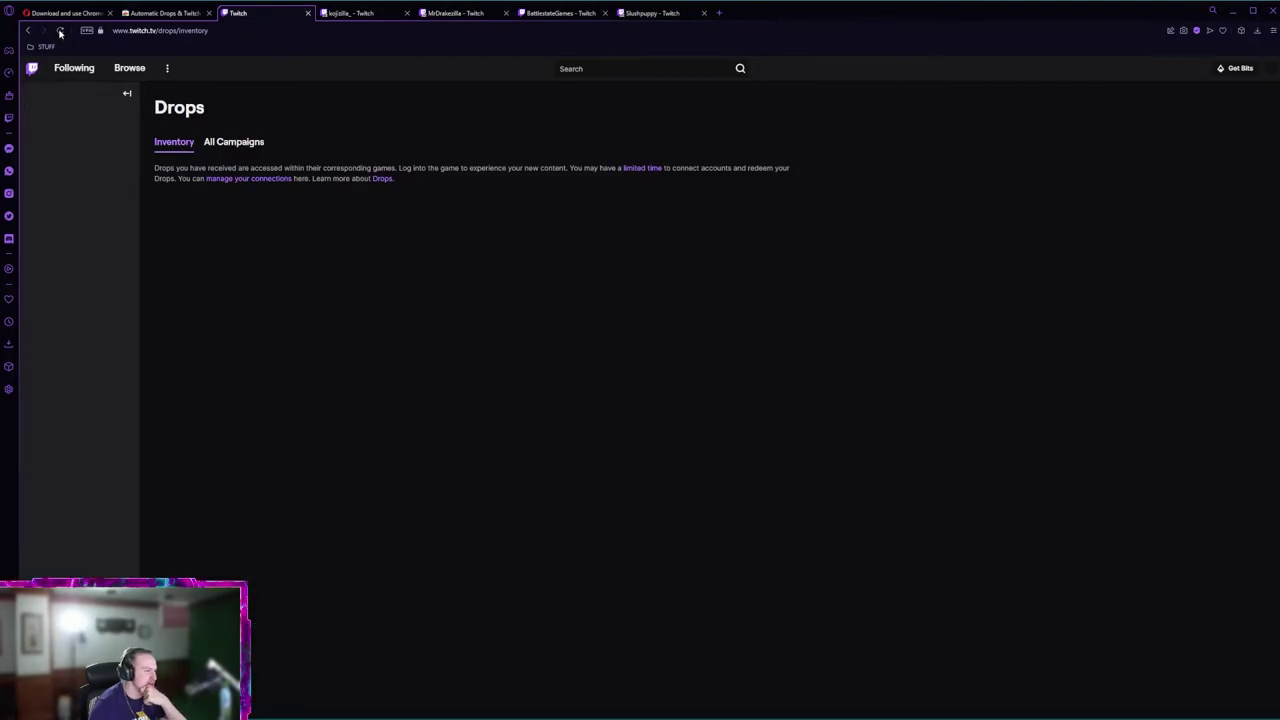
{"action": "left_click", "coordinate": [61, 31]}
{"action": "left_click", "coordinate": [61, 31]}
{"action": "left_click", "coordinate": [61, 31]}
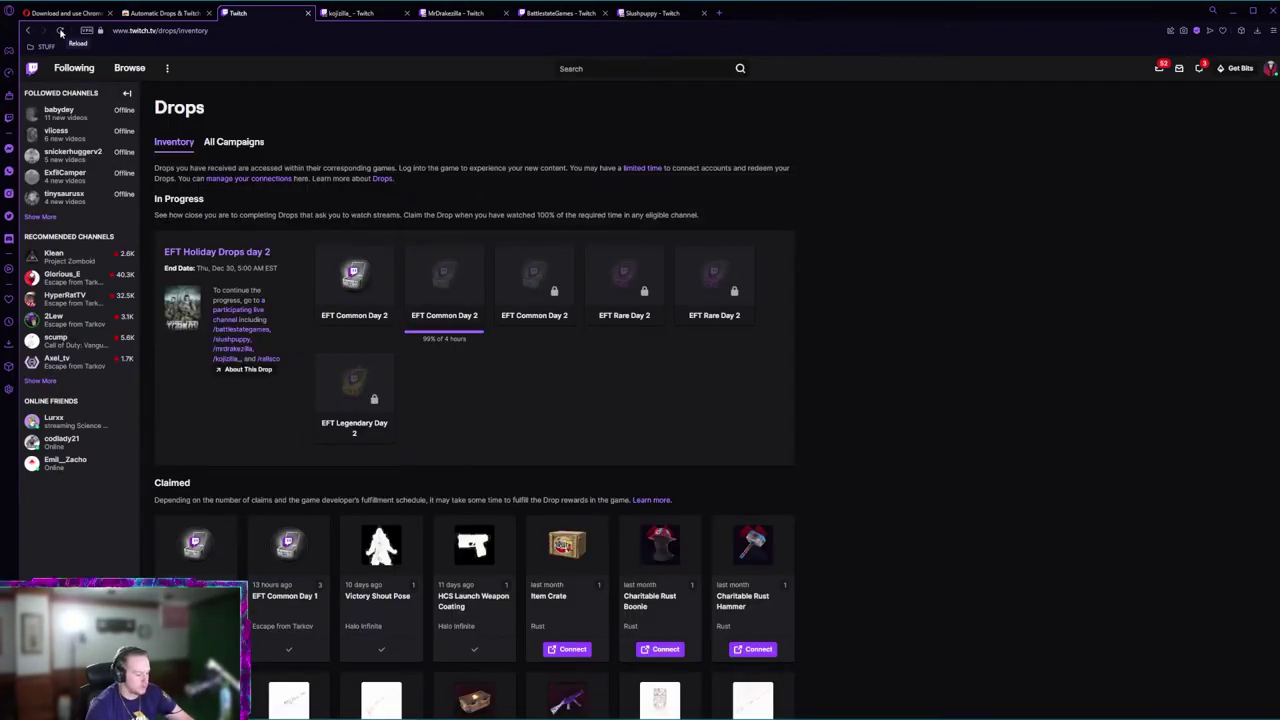
{"action": "left_click", "coordinate": [61, 31]}
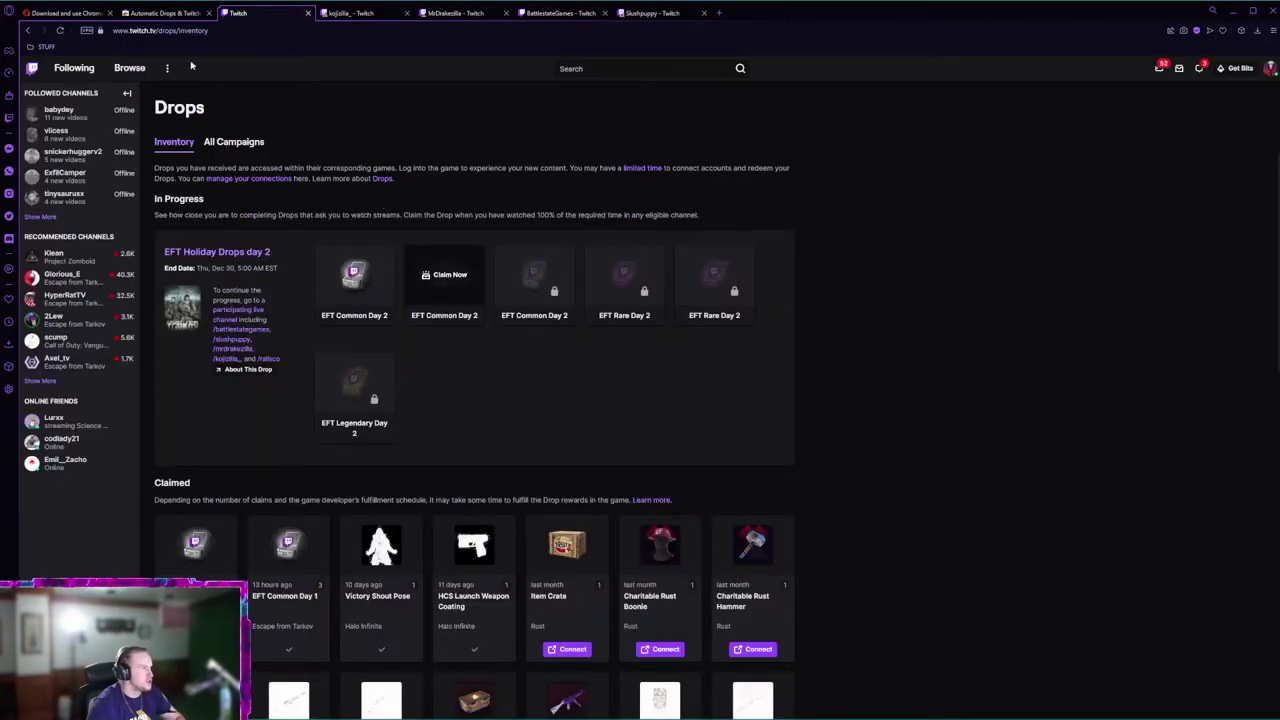
{"action": "left_click", "coordinate": [61, 31]}
{"action": "left_click", "coordinate": [61, 31]}
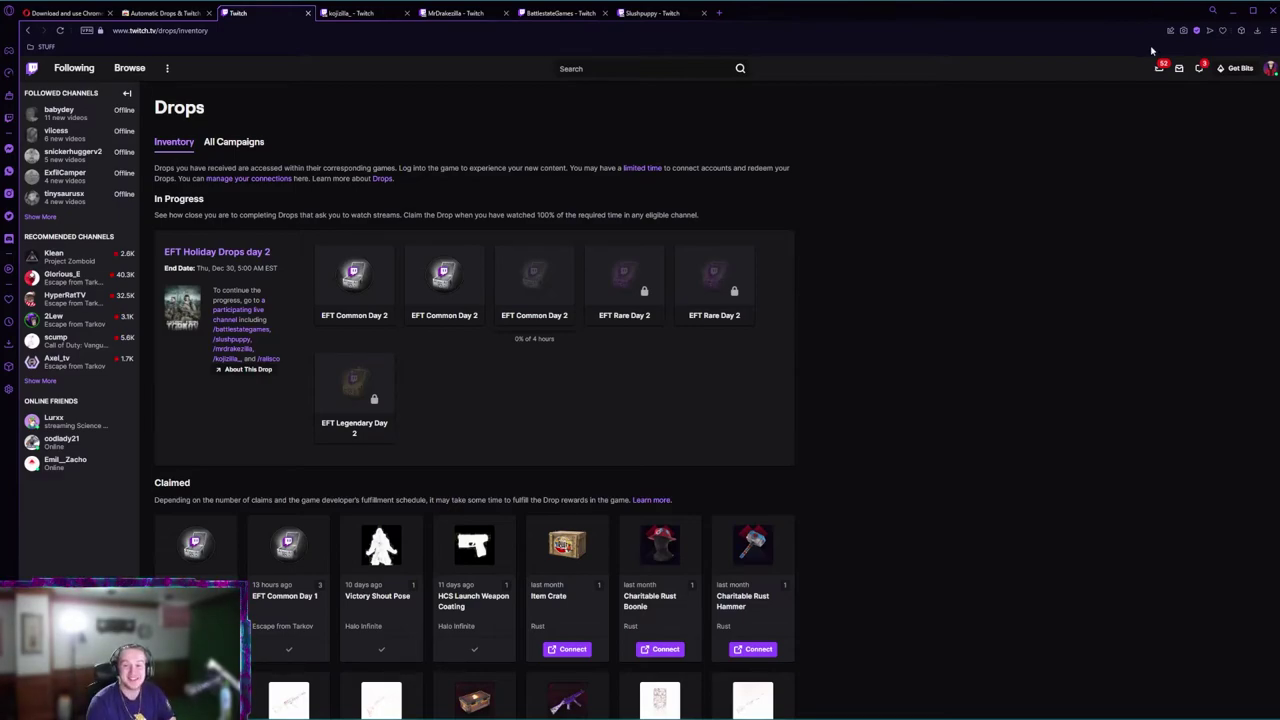
Open the Automatic Drops & Twitch Channel Points popup from the Extensions toolbar list
{"action": "left_click", "coordinate": [1241, 30]}
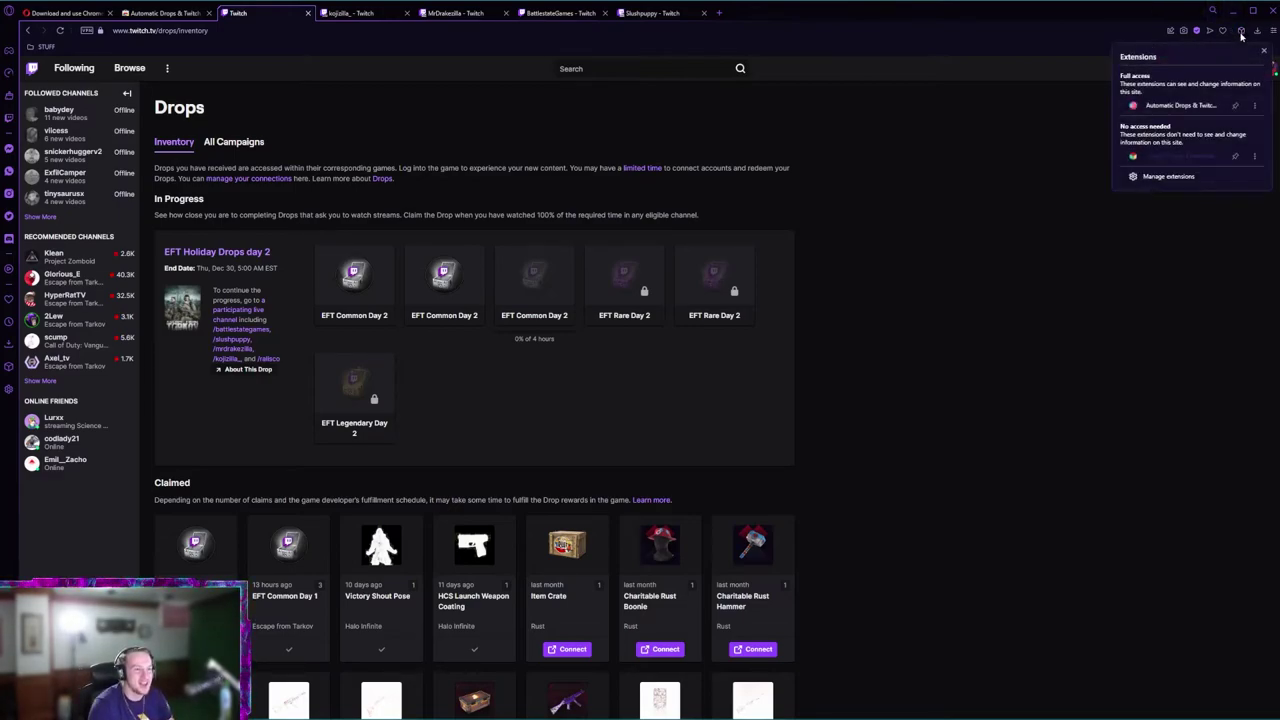
{"action": "left_click", "coordinate": [1192, 105]}
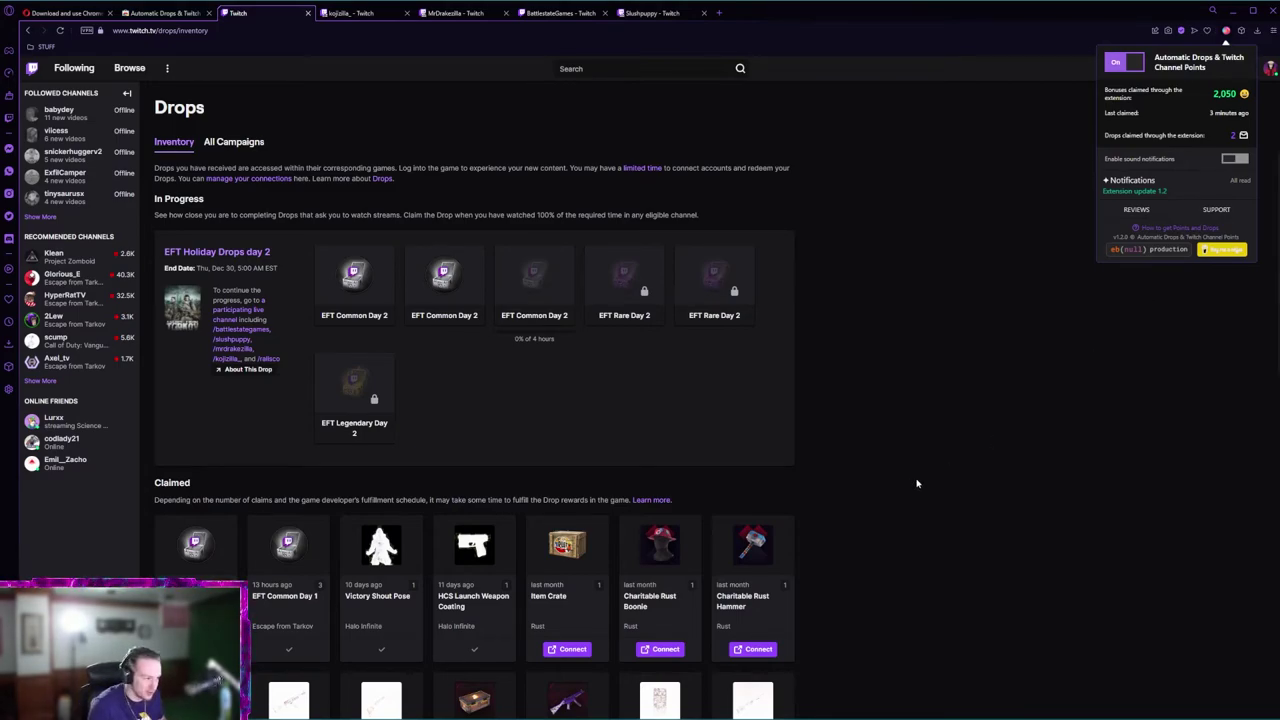
{"action": "scroll", "coordinate": [900, 497], "scroll_direction": "down", "scroll_amount": 5}
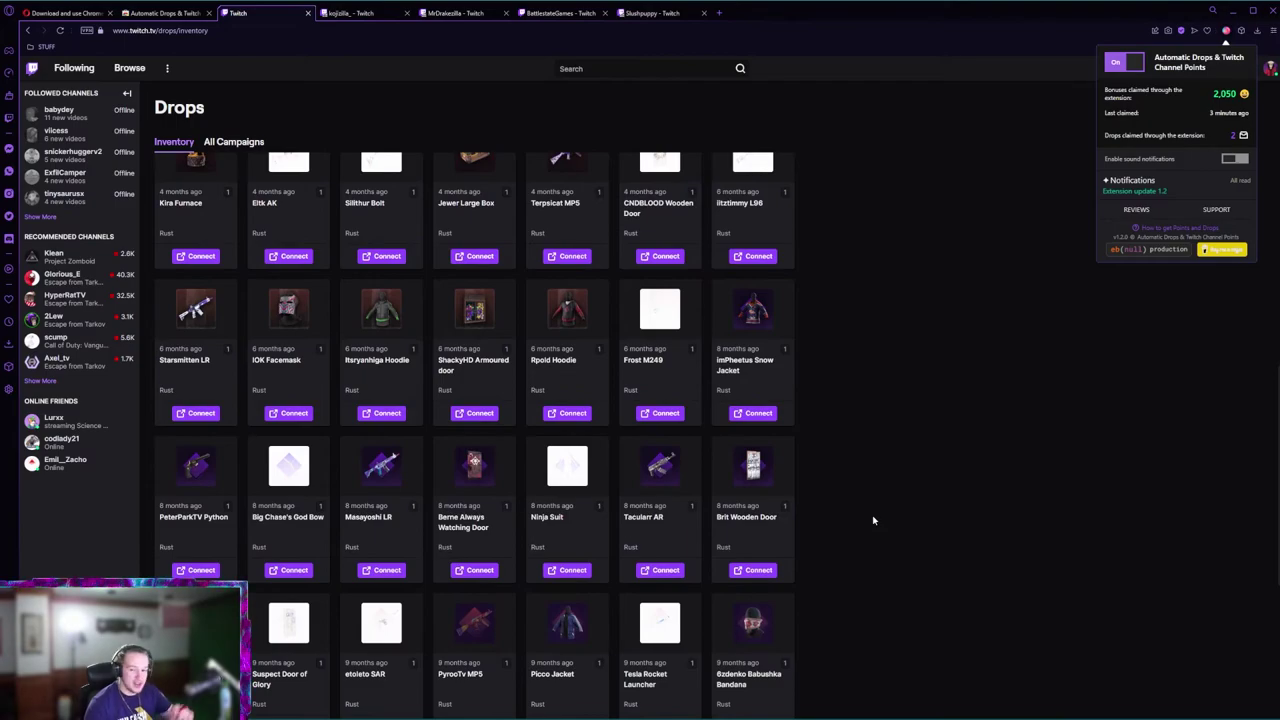
{"action": "scroll", "coordinate": [873, 520], "scroll_direction": "down", "scroll_amount": 3}
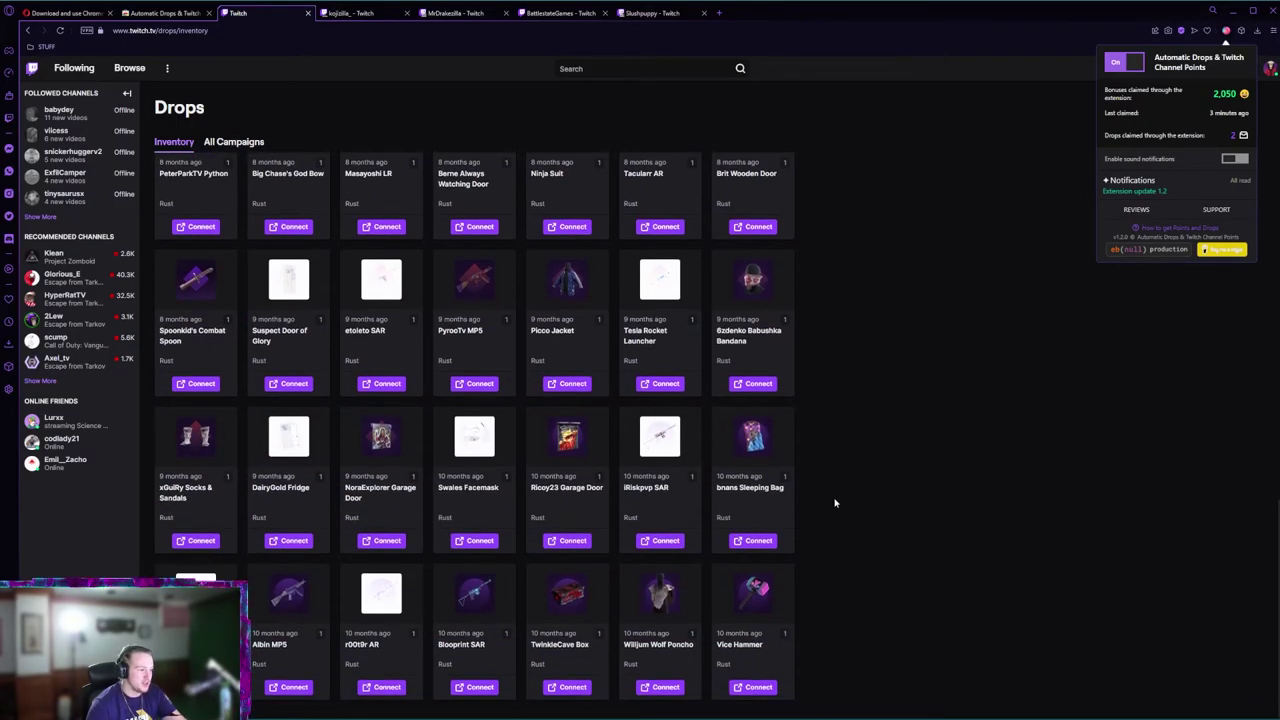
{"action": "scroll", "coordinate": [830, 515], "scroll_direction": "up", "scroll_amount": 3}
{"action": "scroll", "coordinate": [826, 521], "scroll_direction": "up", "scroll_amount": 5}
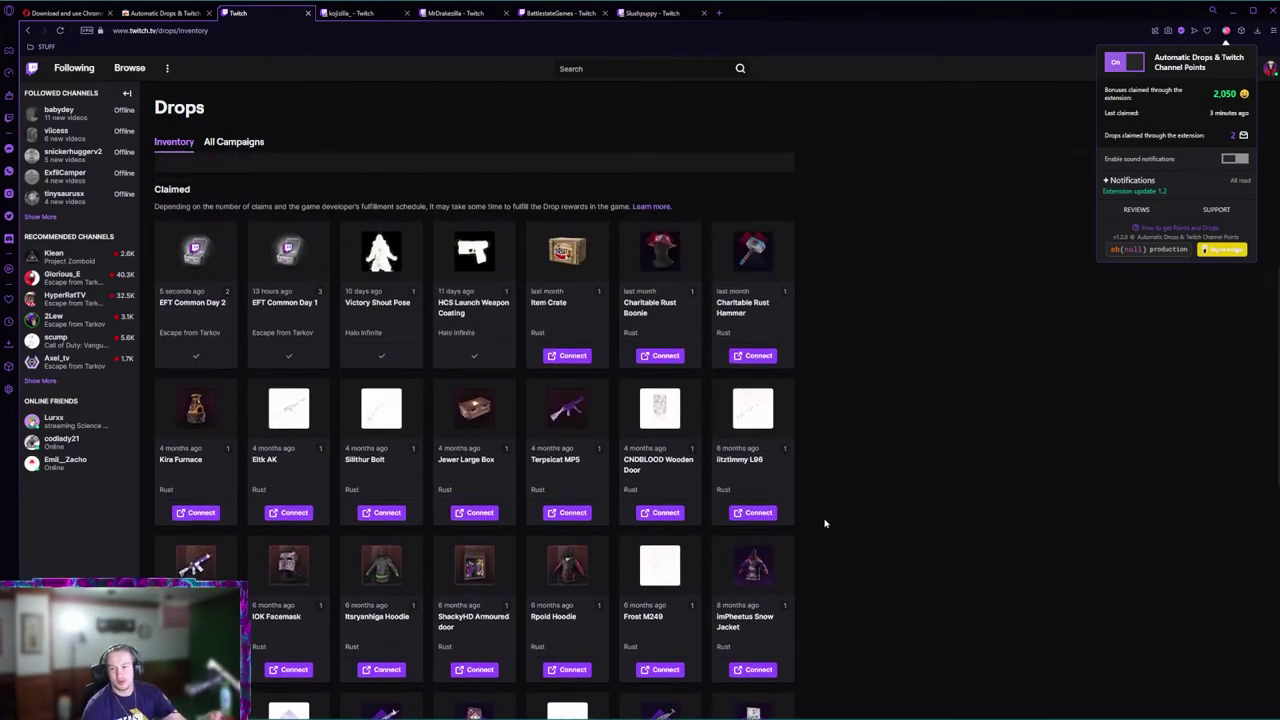
{"action": "scroll", "coordinate": [826, 521], "scroll_direction": "down", "scroll_amount": 8}
{"action": "scroll", "coordinate": [822, 570], "scroll_direction": "up", "scroll_amount": 8}
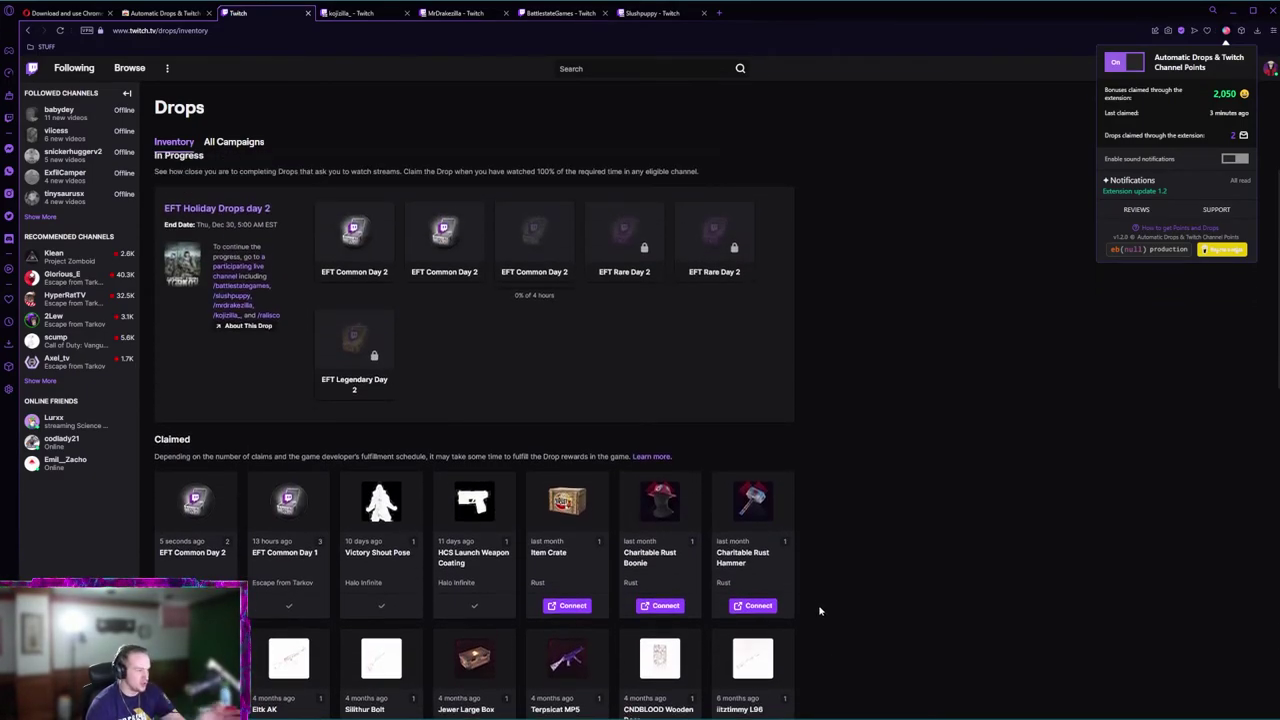
{"action": "scroll", "coordinate": [817, 607], "scroll_direction": "up", "scroll_amount": 1}
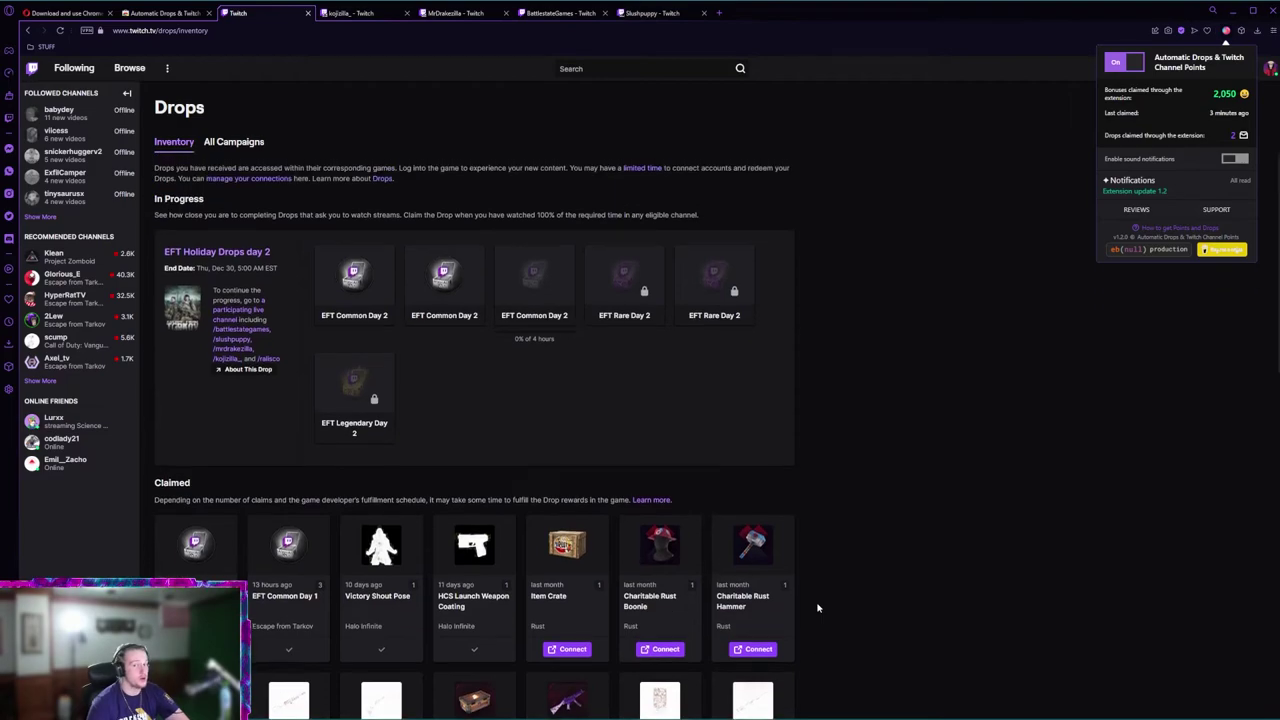